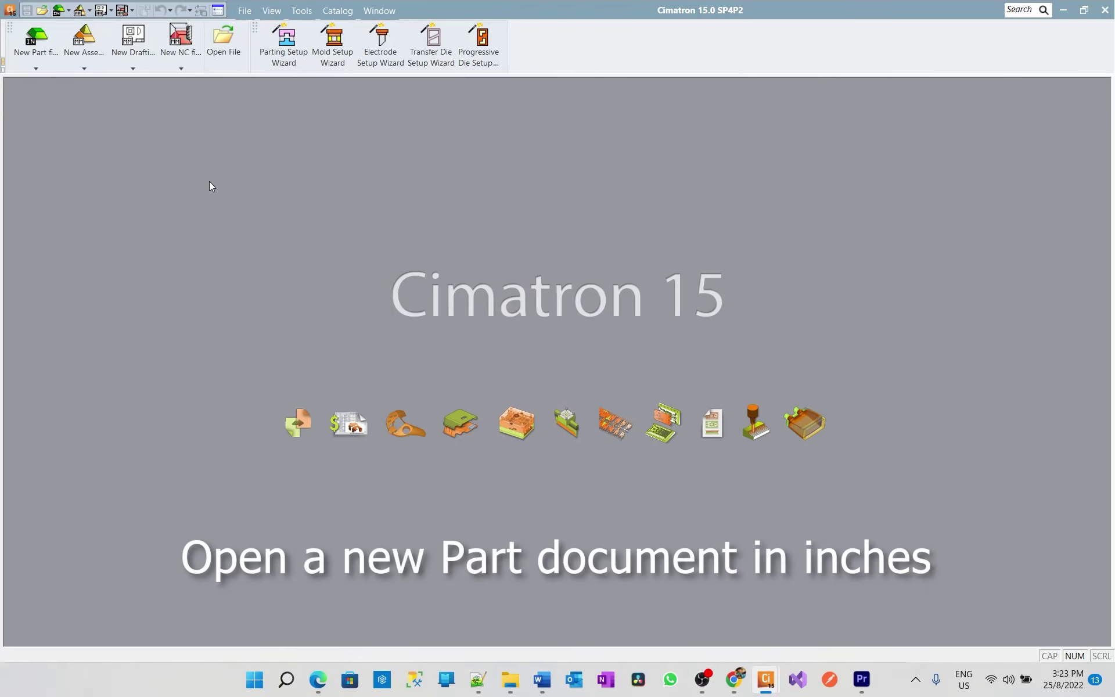
# - Create a new Inch part file and preview main planes on coordinate system UCS10_1
pyautogui.click(35, 68)
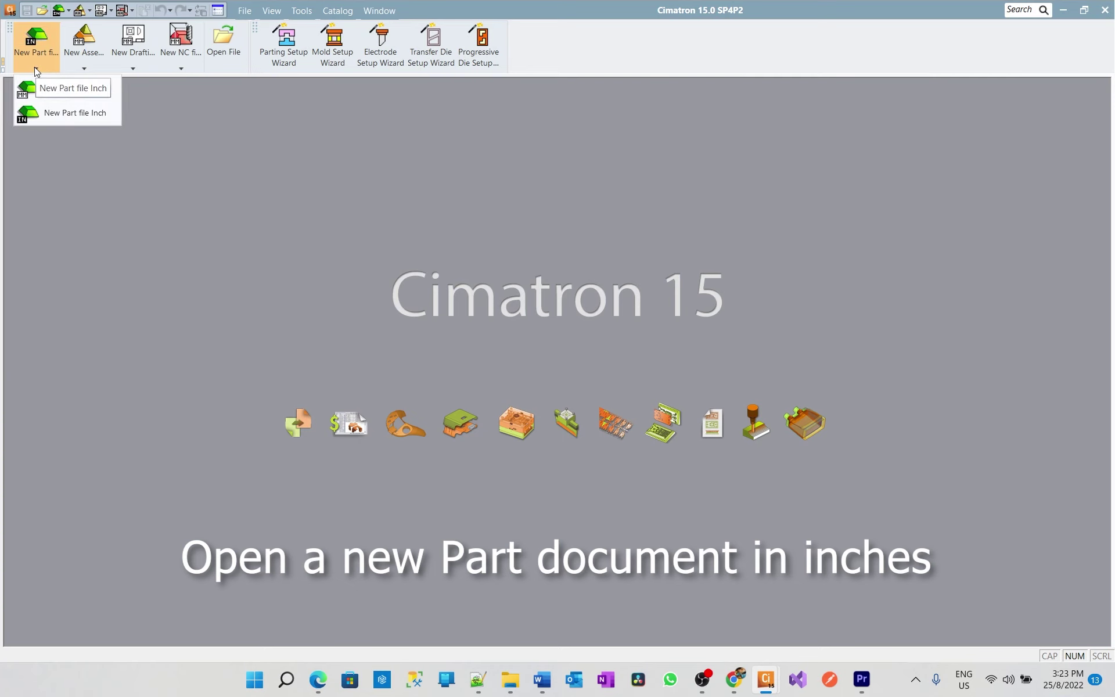
pyautogui.click(57, 112)
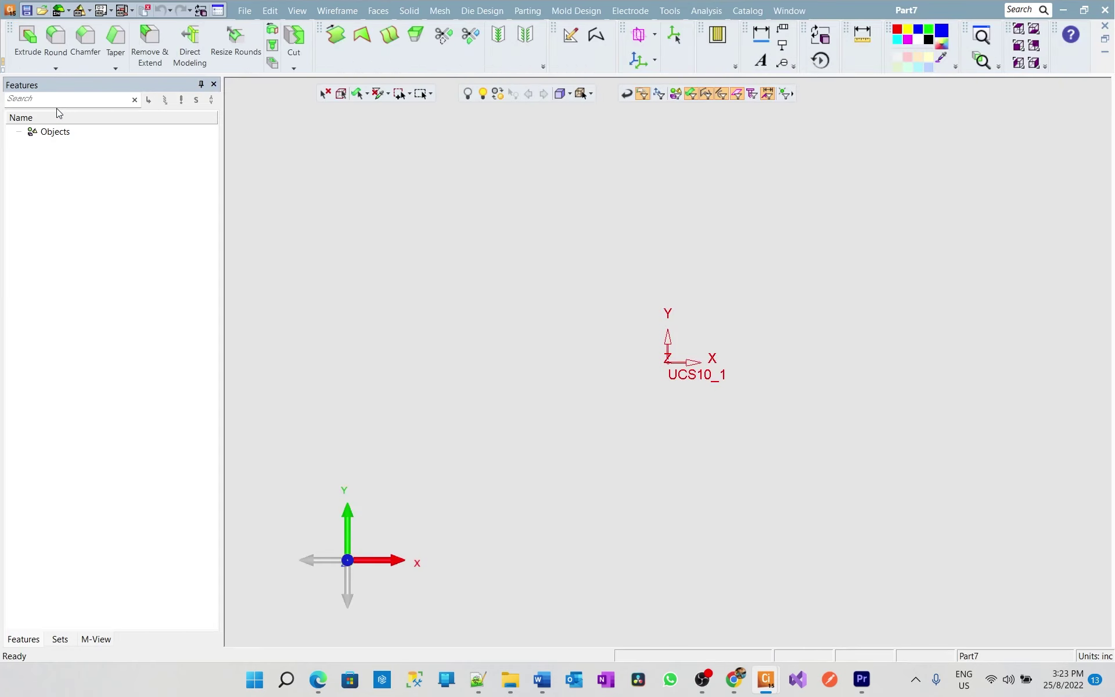
pyautogui.click(654, 36)
pyautogui.click(667, 86)
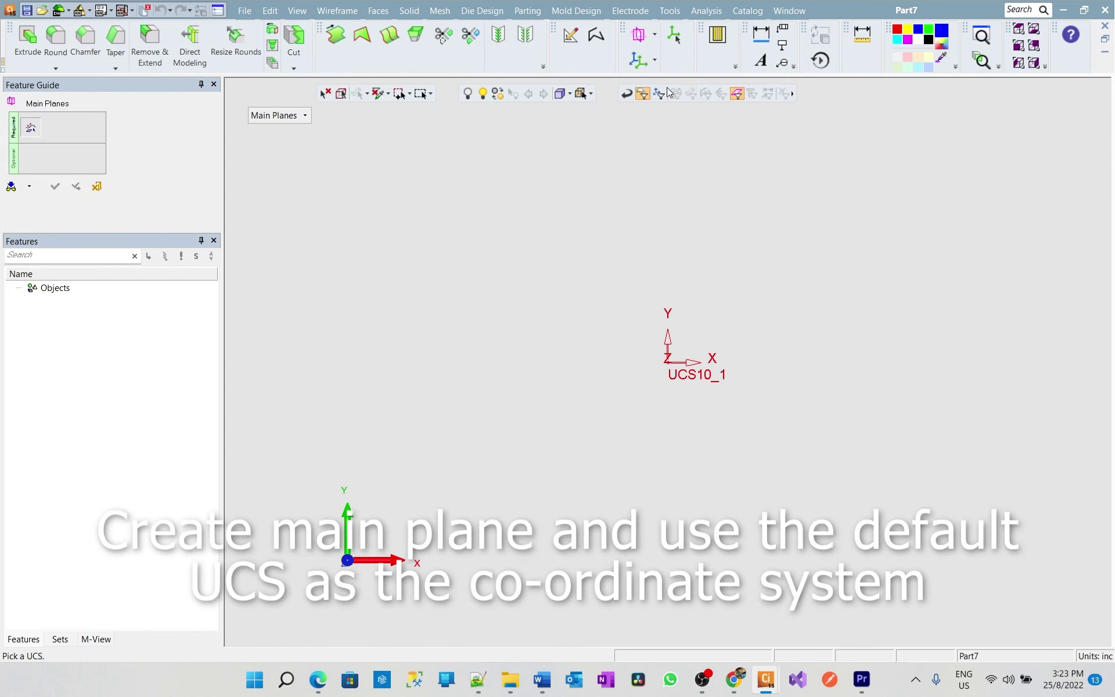
pyautogui.click(668, 341)
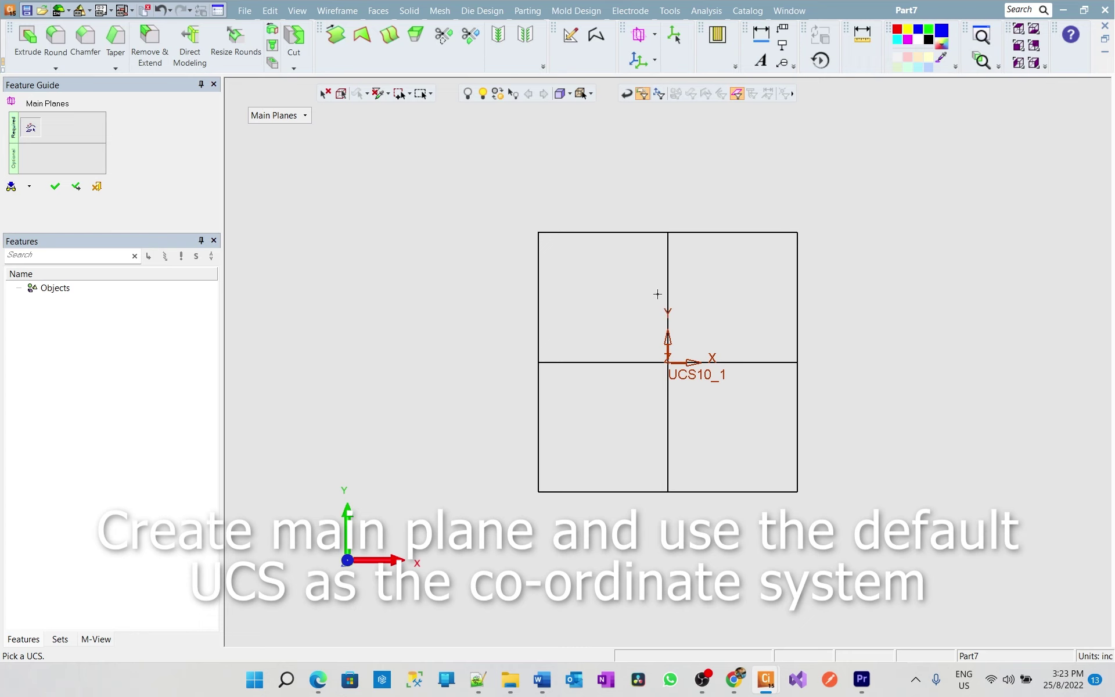
# - Confirm the main planes, switch to isometric view, and start a sketch on the XY plane
pyautogui.click(55, 186)
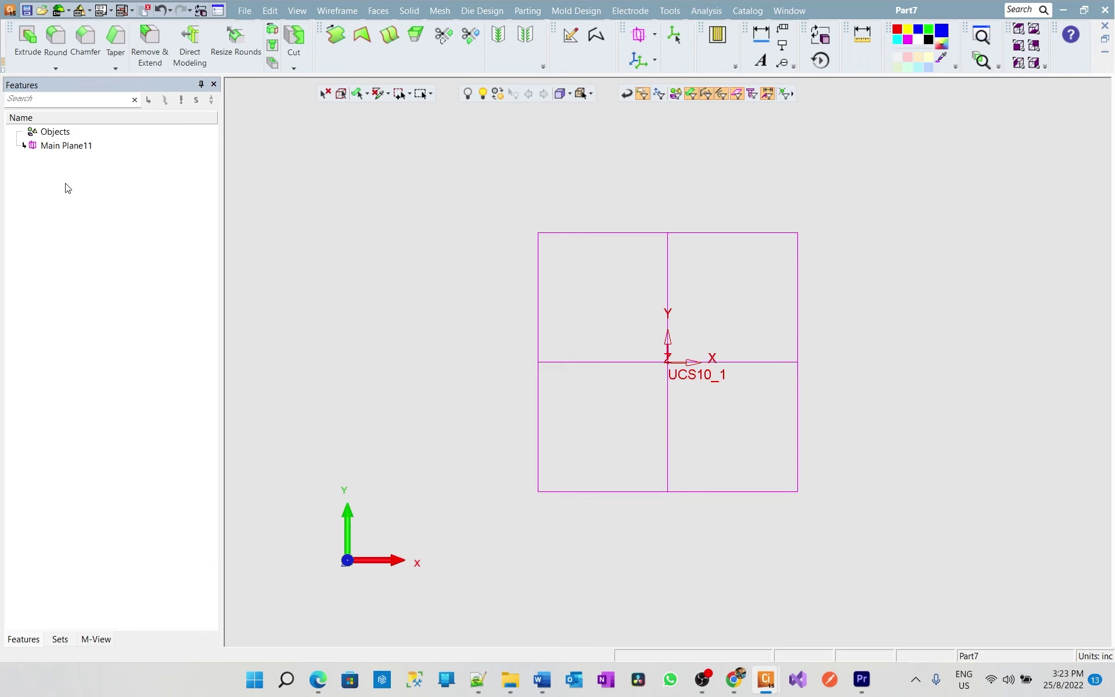
pyautogui.click(297, 11)
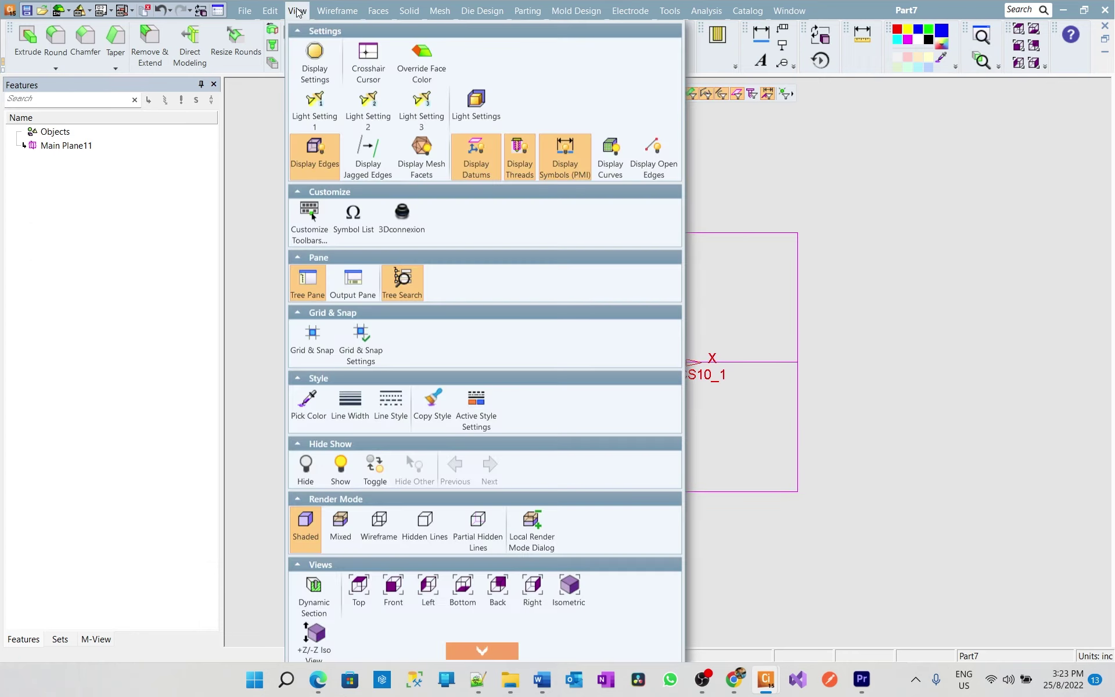
pyautogui.click(568, 588)
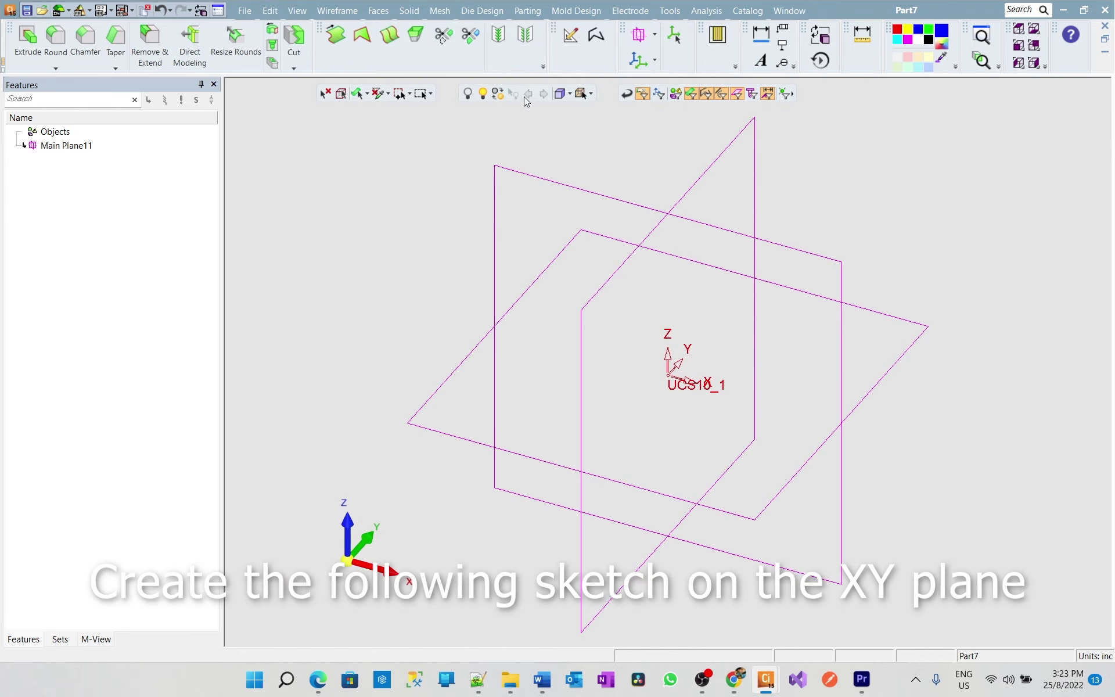
pyautogui.click(570, 36)
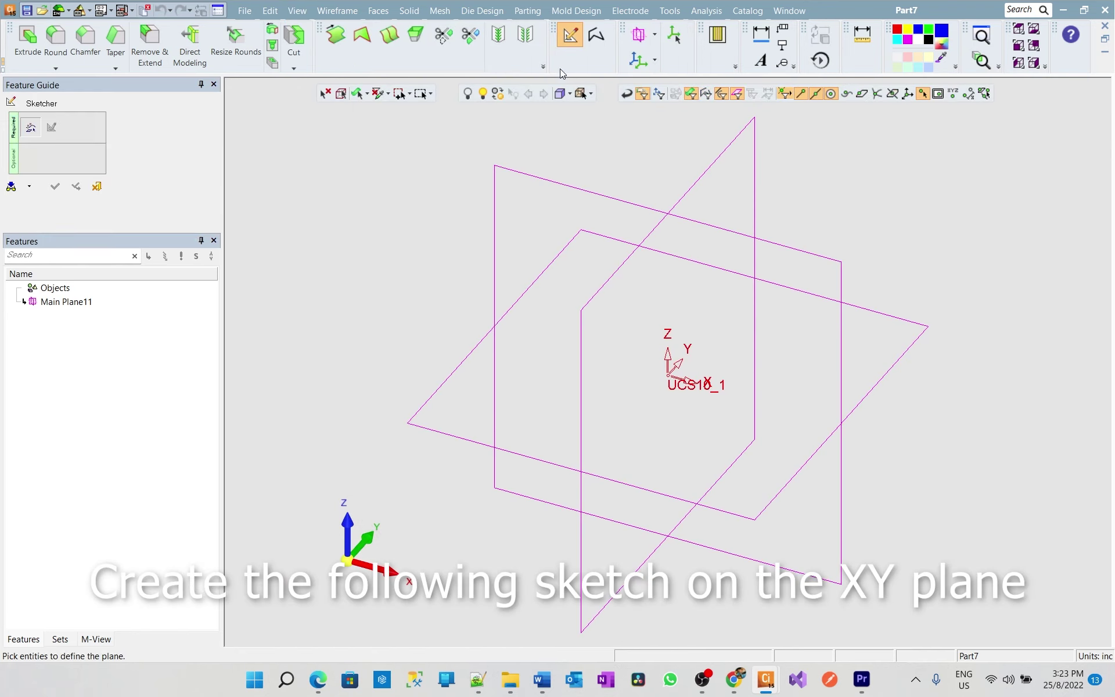
pyautogui.click(600, 240)
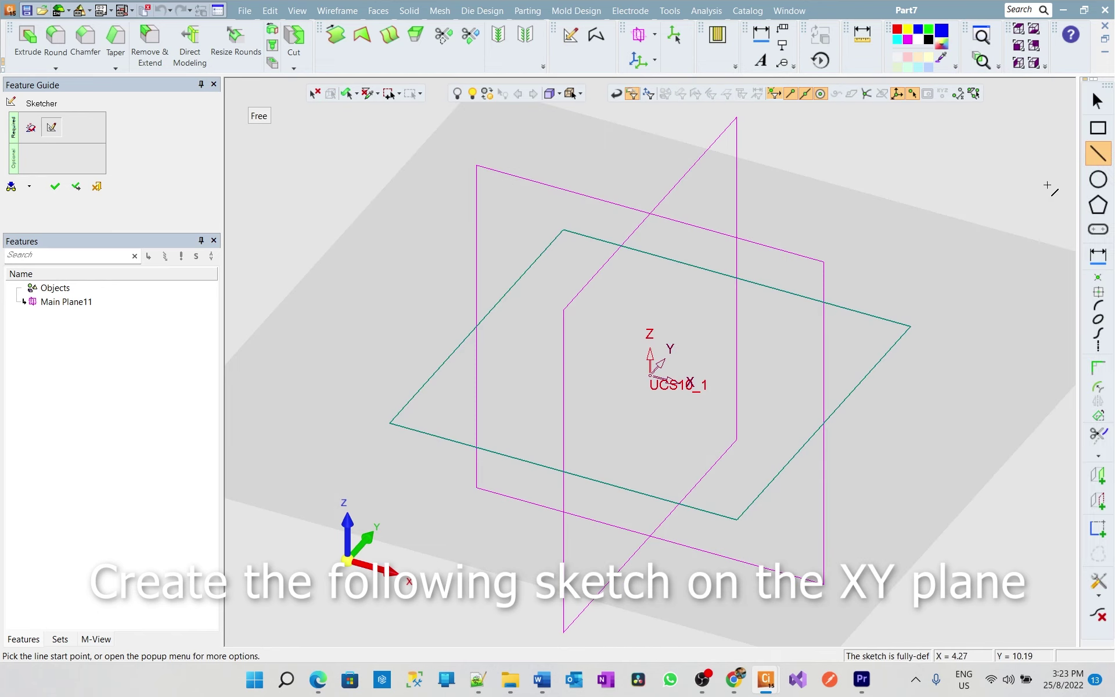
# - Draw a 5.5 diameter circle centred on the origin and close the sketch
pyautogui.click(1099, 181)
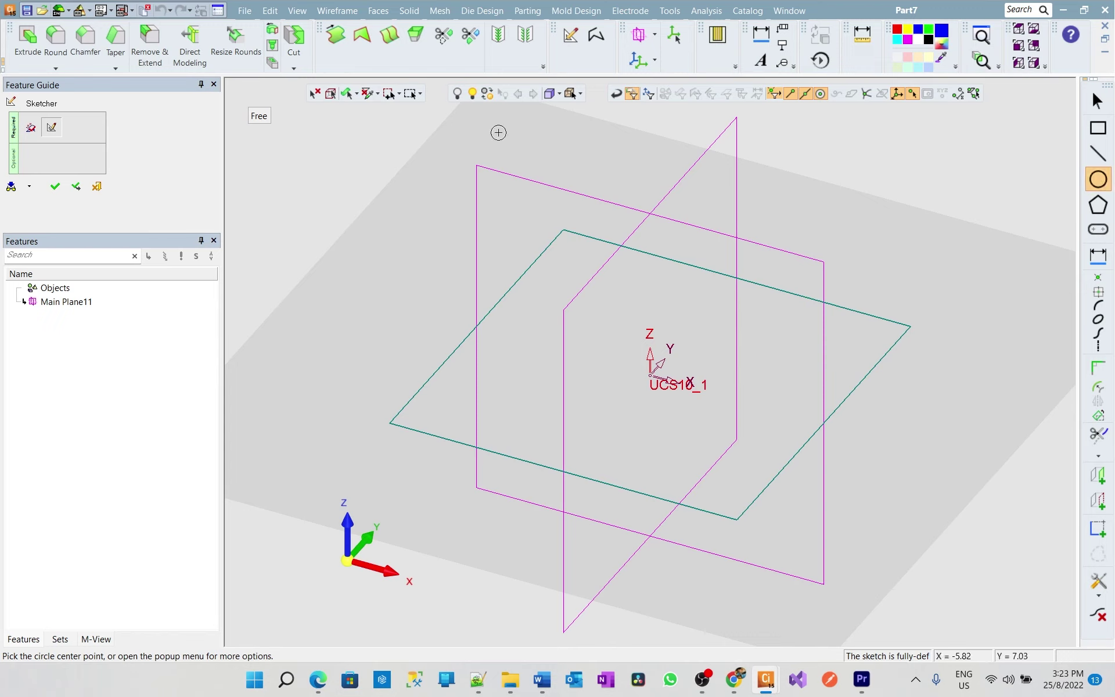
pyautogui.click(260, 118)
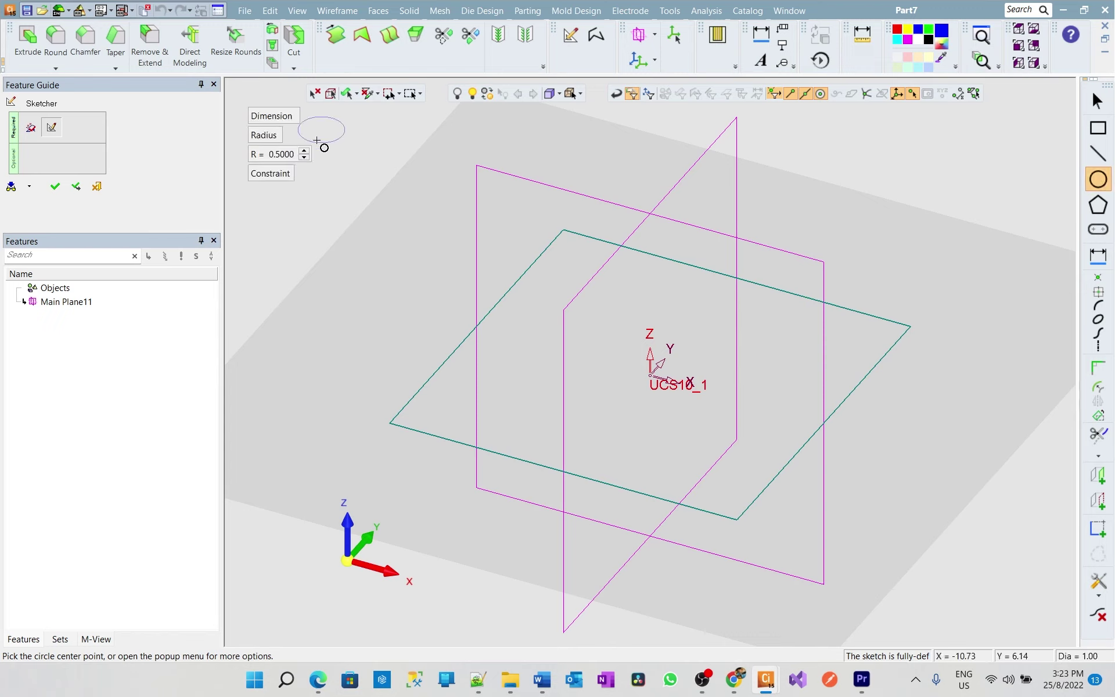
pyautogui.click(278, 154)
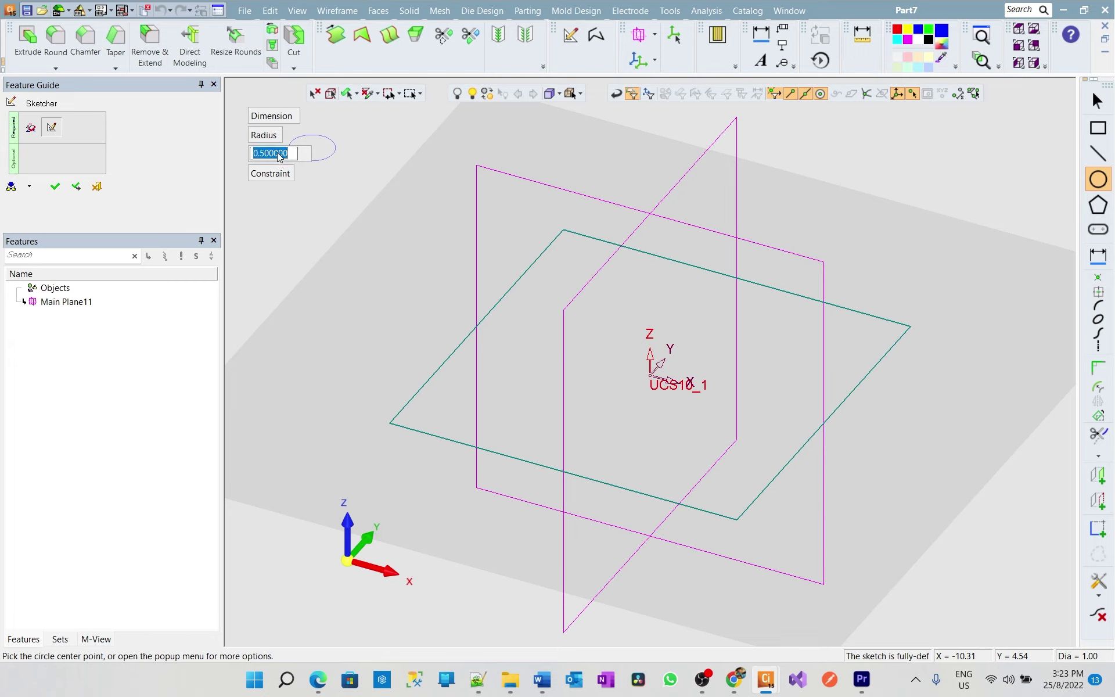
pyautogui.click(264, 135)
pyautogui.click(277, 155)
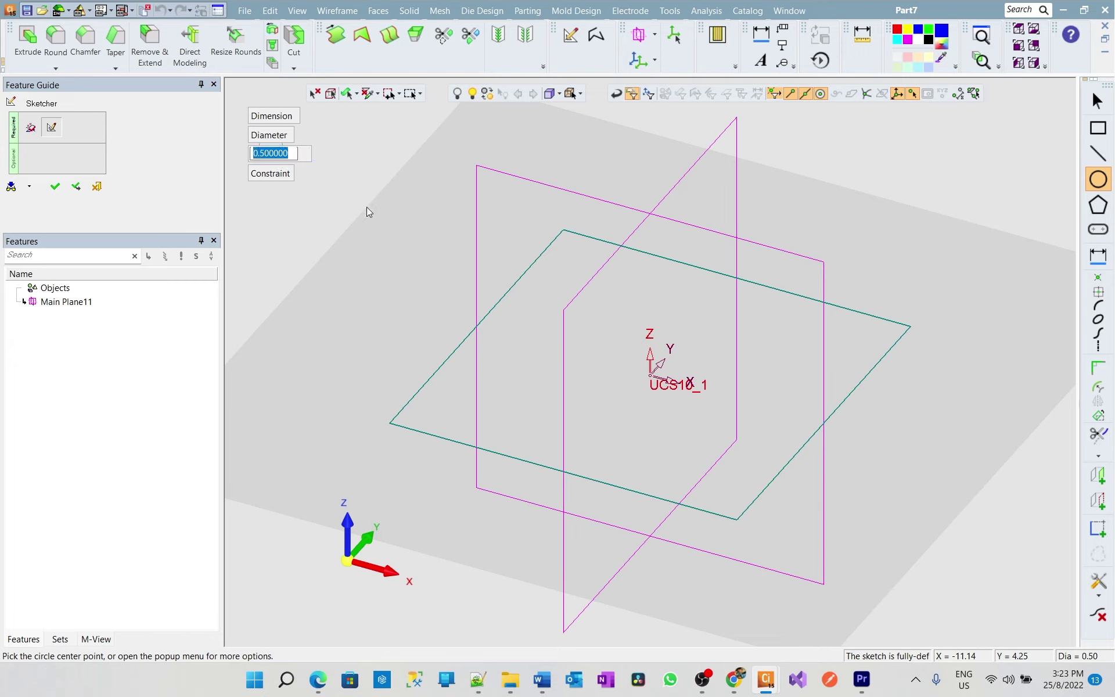
pyautogui.write('5.5')
pyautogui.press('Return')
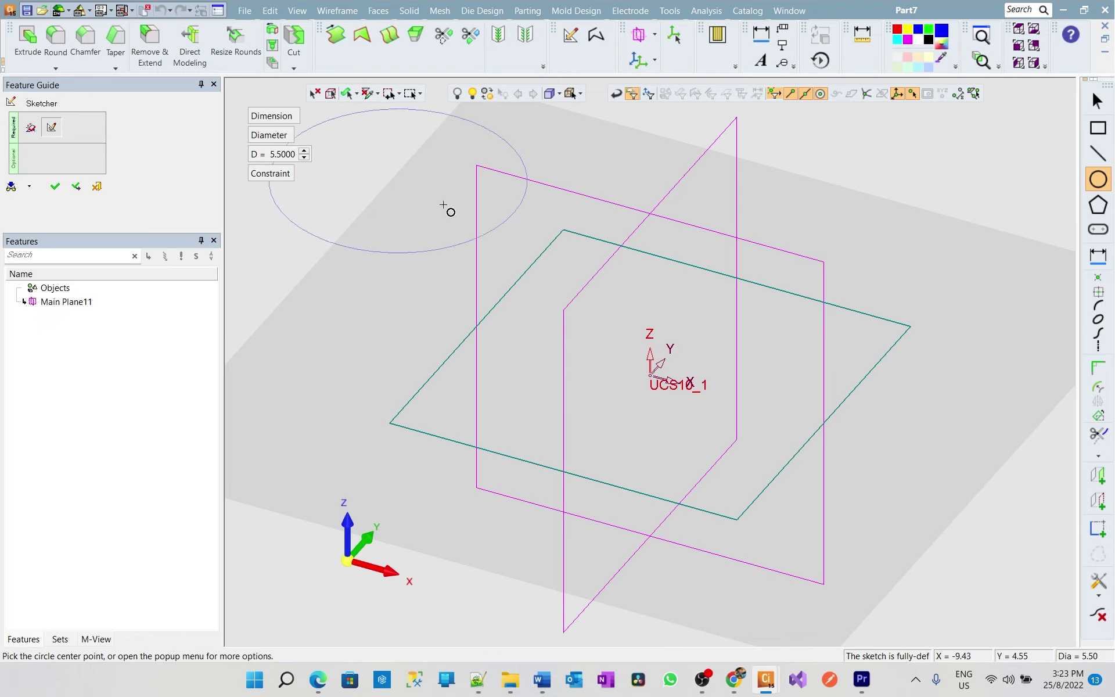
pyautogui.click(652, 376)
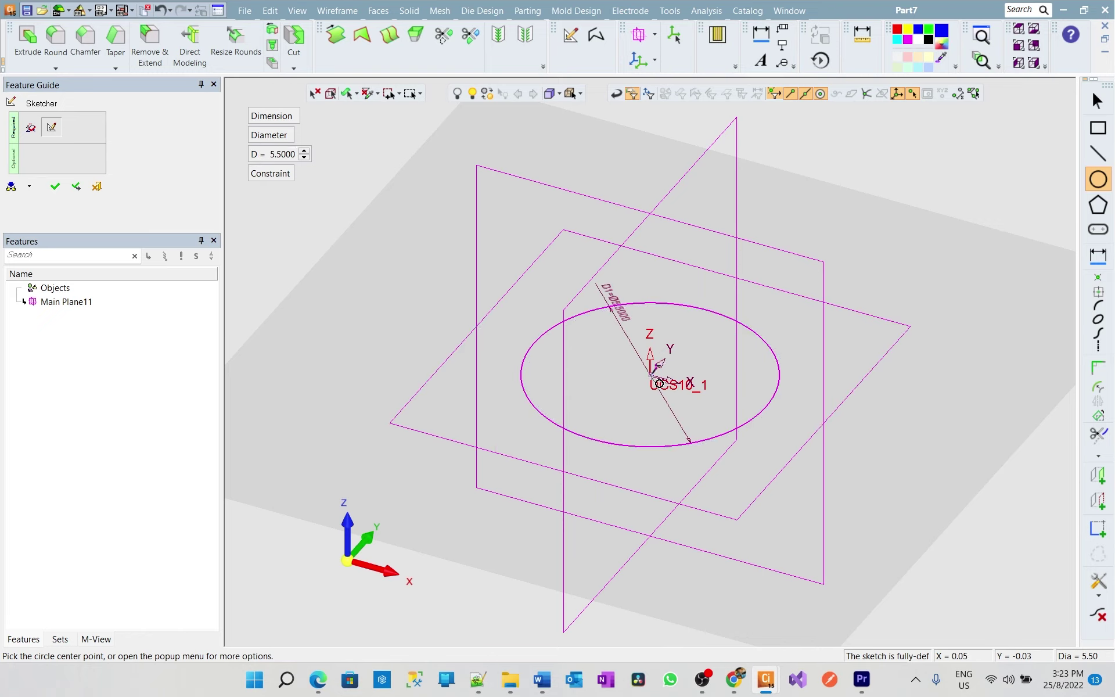
pyautogui.click(55, 187)
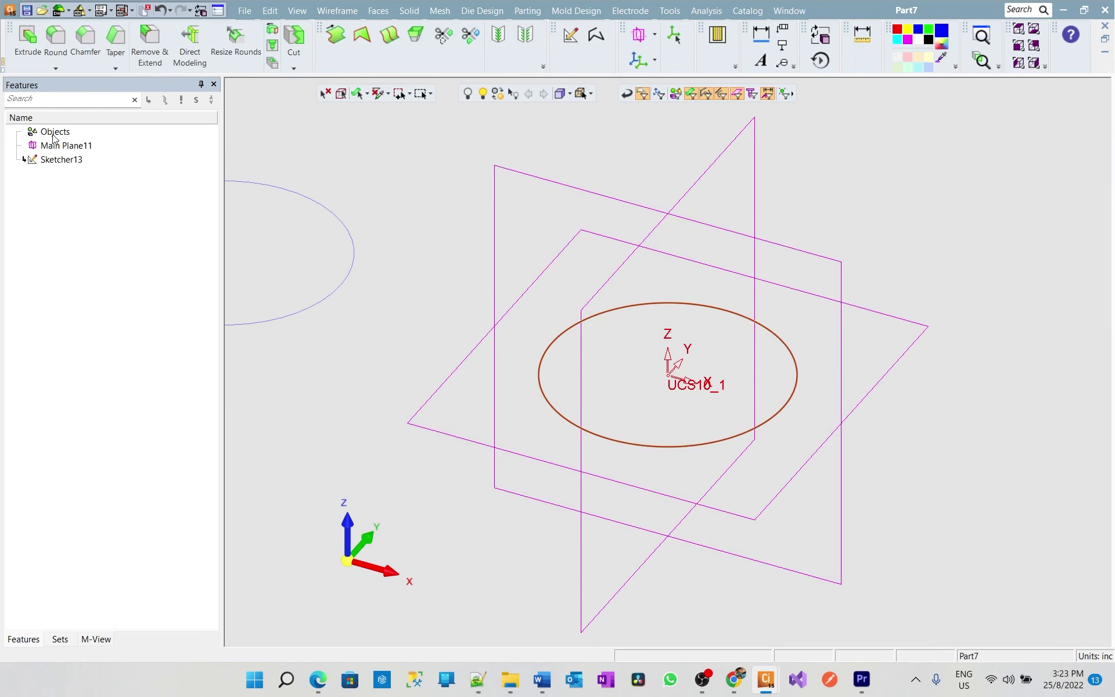
# - Extrude the circle sketch one side by 3.75 into solid cylinder Extrude14
pyautogui.click(33, 44)
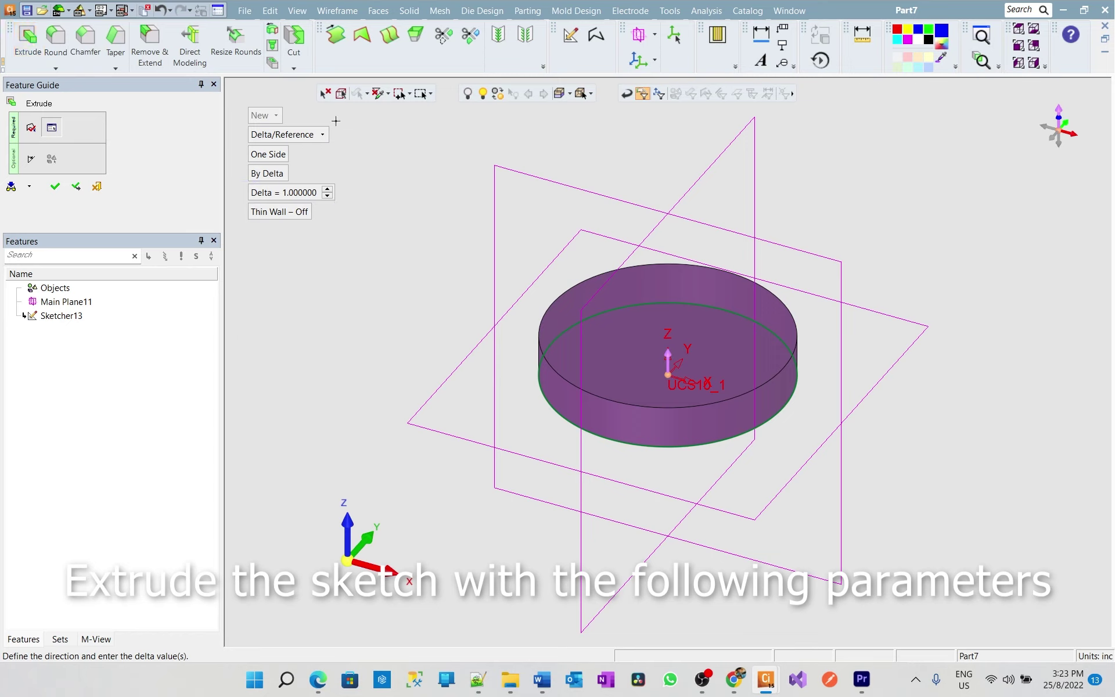
pyautogui.click(301, 198)
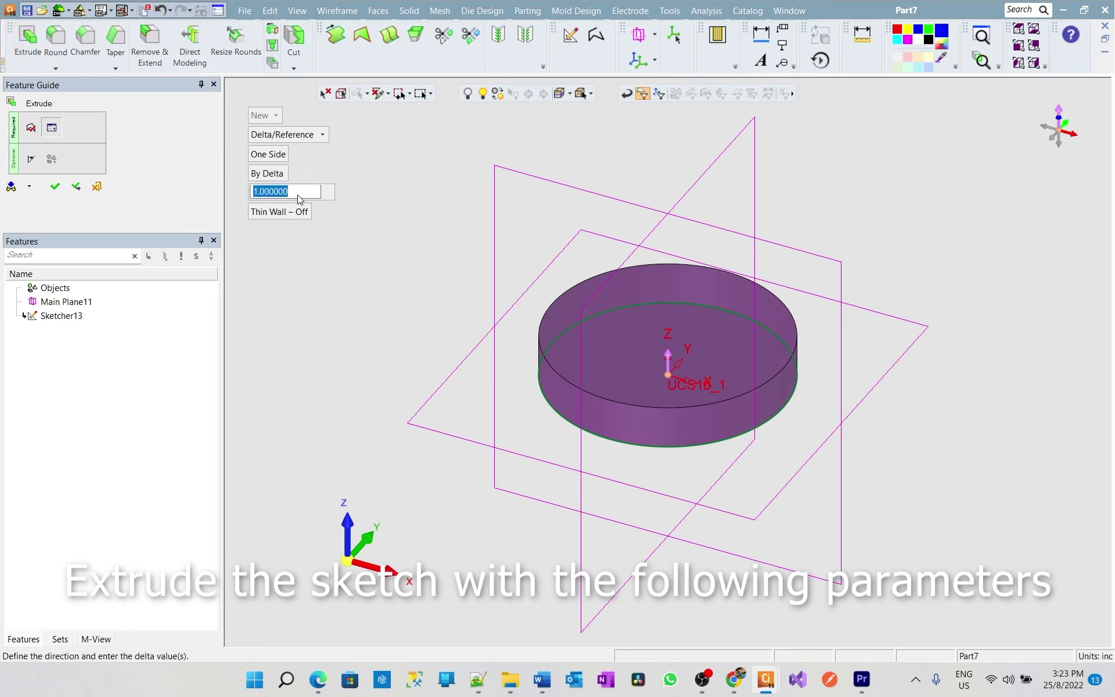
pyautogui.write('3.75')
pyautogui.press('Return')
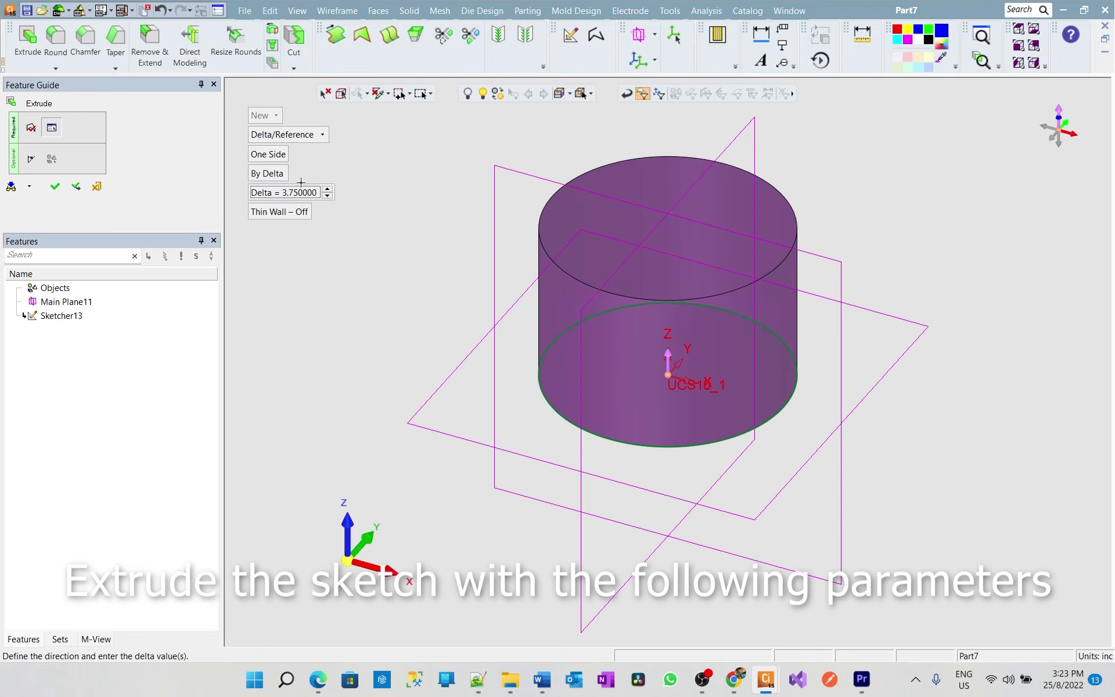
pyautogui.click(55, 187)
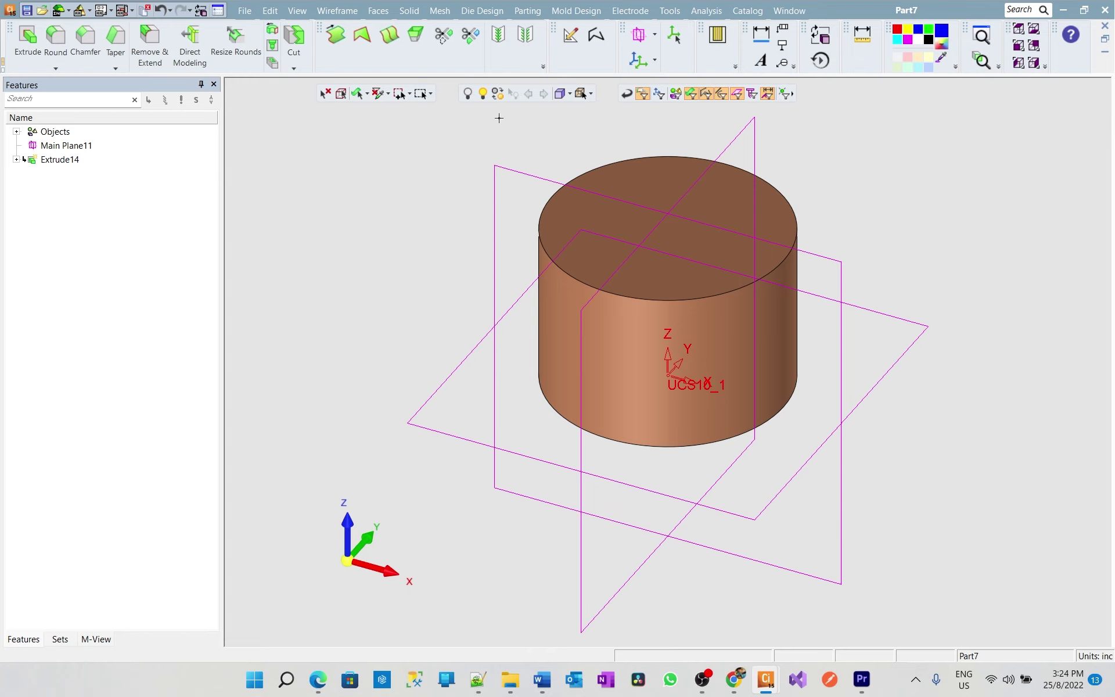
# - Start a sketch on the vertical main plane through the cylinder, viewed straight on
pyautogui.click(569, 37)
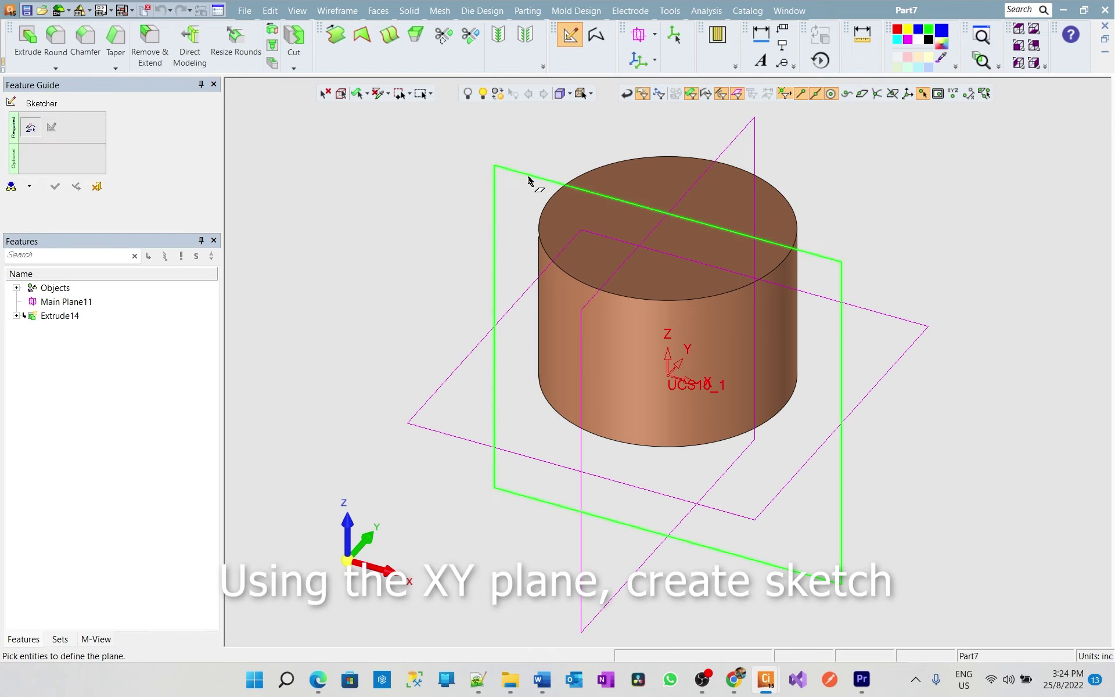
pyautogui.click(529, 180)
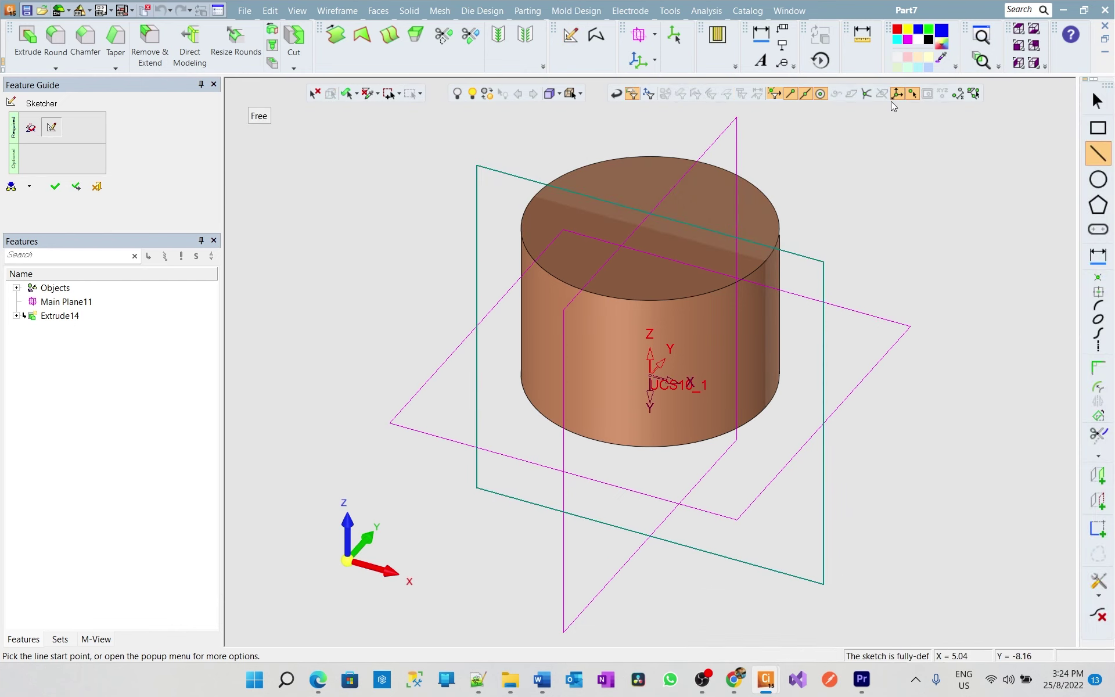
pyautogui.click(1020, 49)
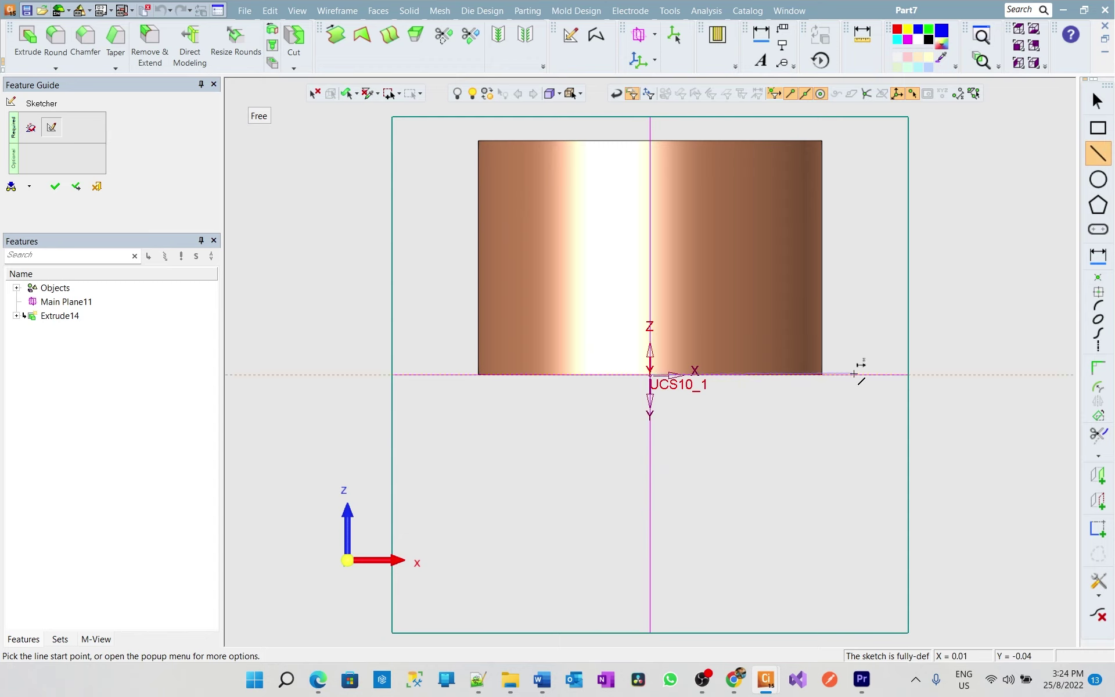
# - Draw a closed line profile from the origin with a slanted upper-left corner
pyautogui.click(859, 374)
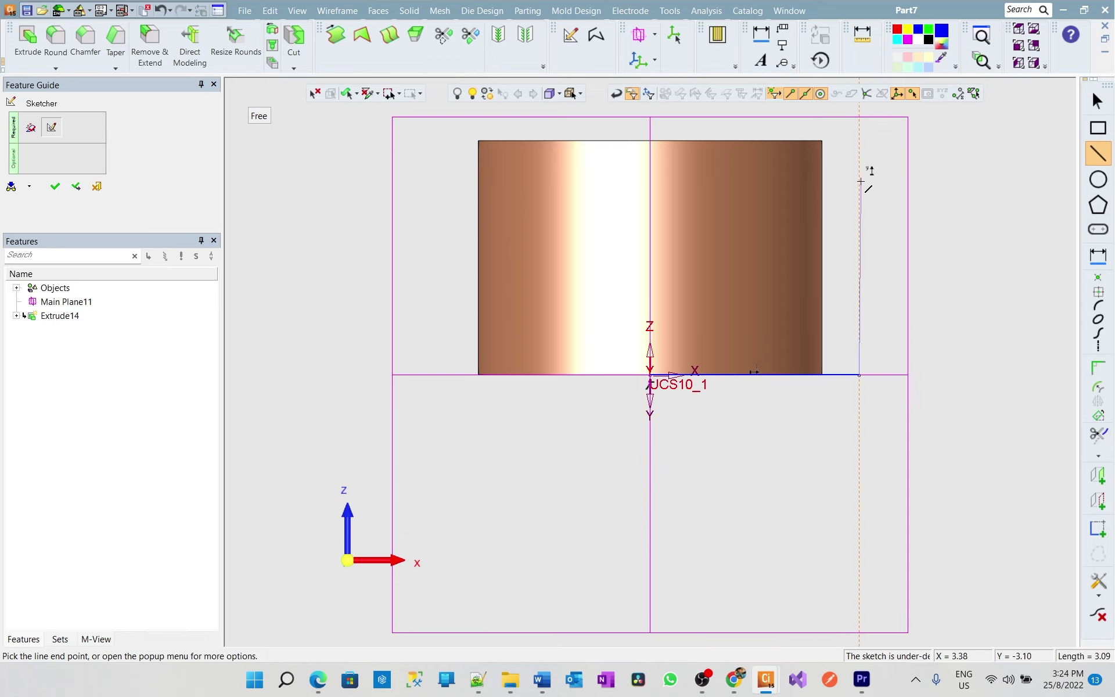
pyautogui.click(859, 182)
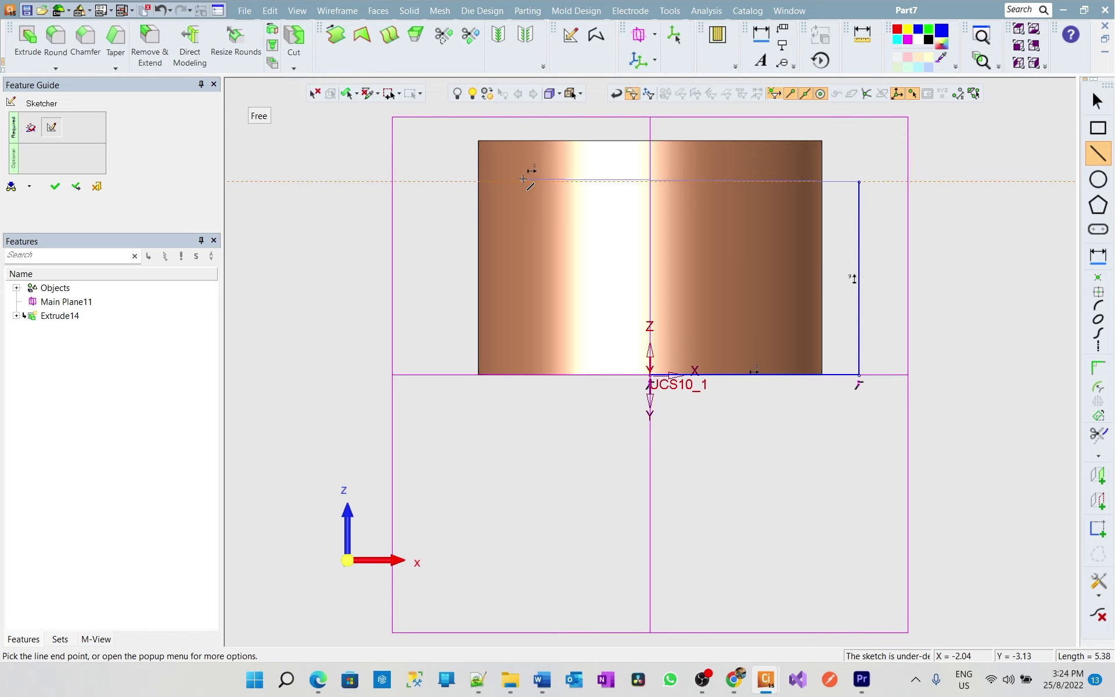
pyautogui.click(521, 182)
pyautogui.click(430, 231)
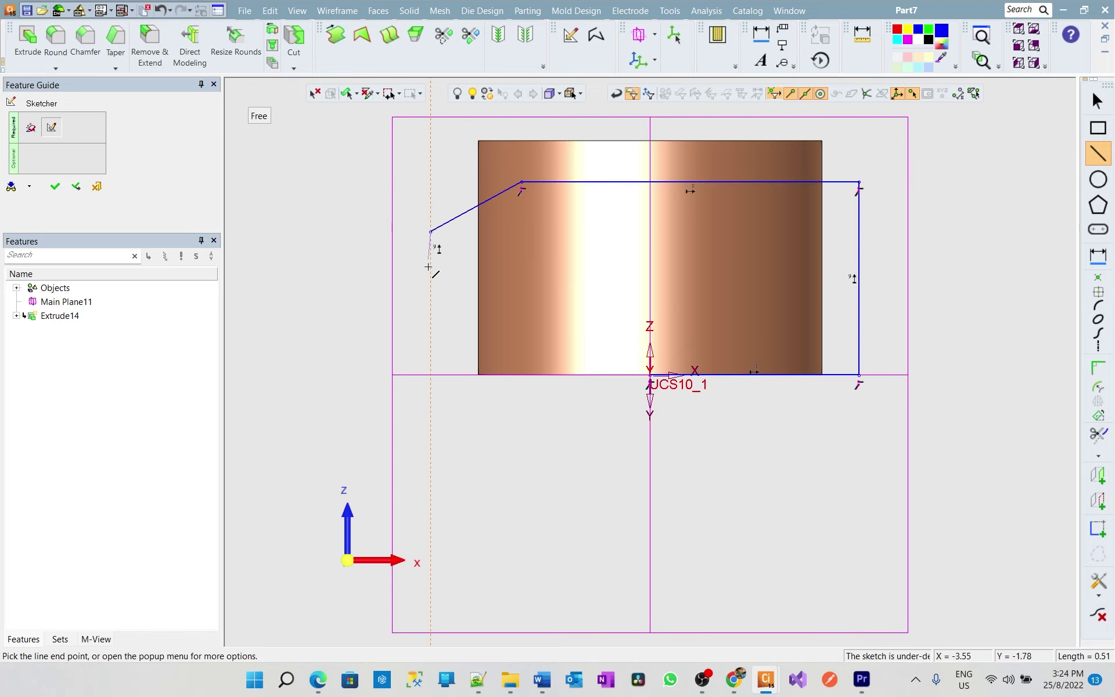
pyautogui.click(430, 375)
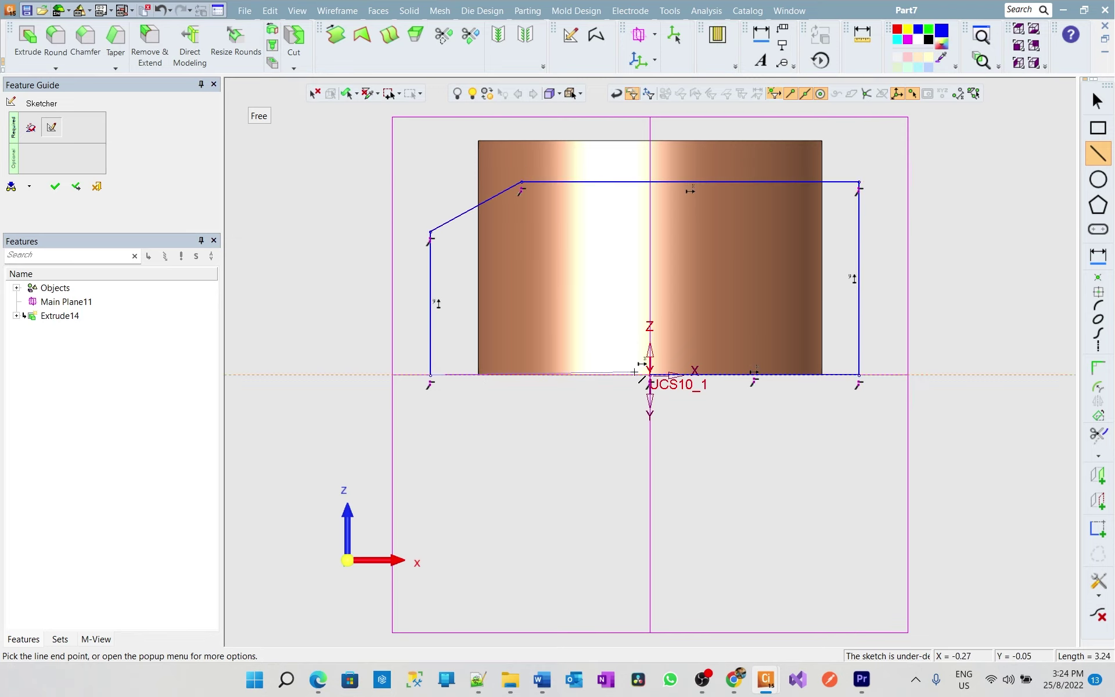
pyautogui.click(649, 375)
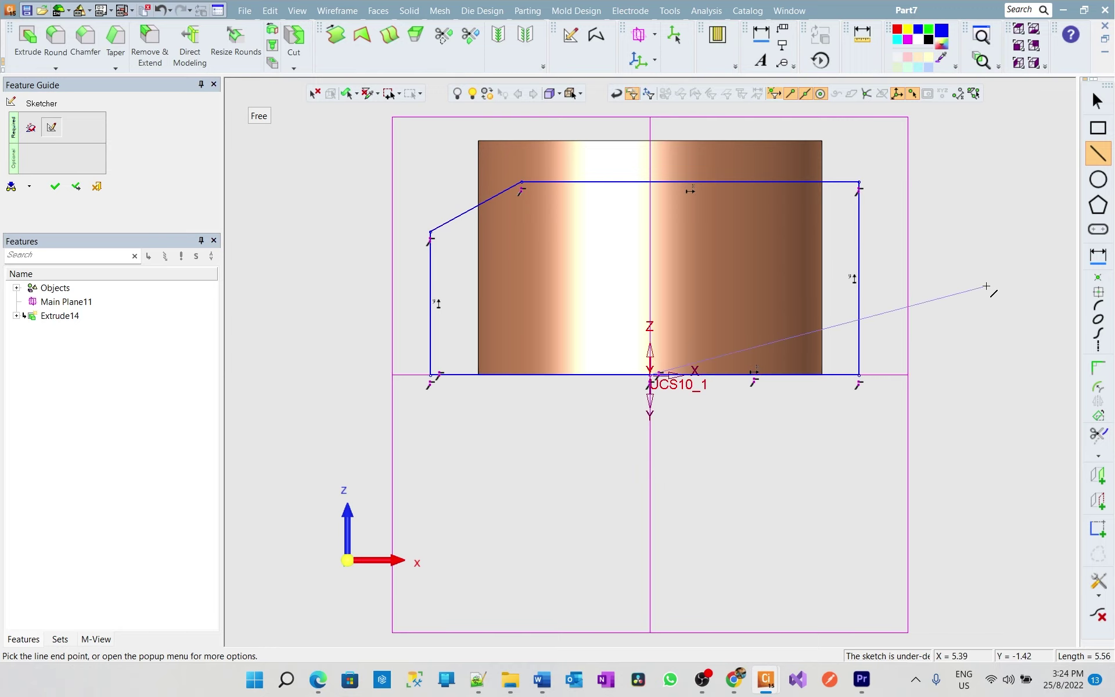
pyautogui.press('Escape')
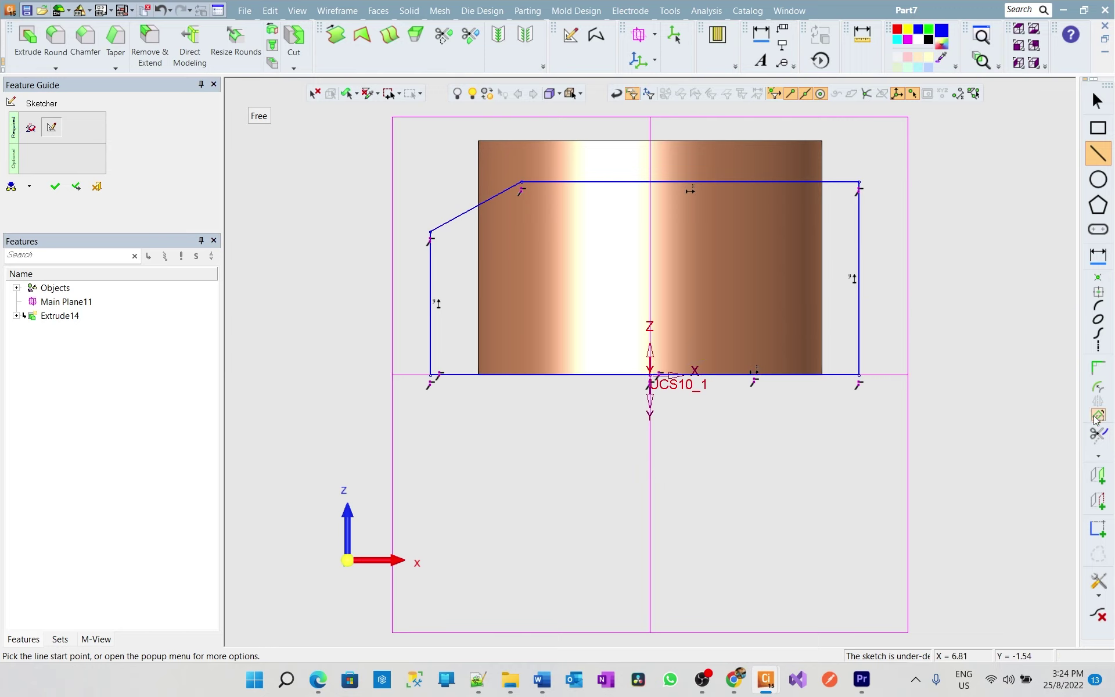
# - Dimension the two bottom widths as 2.8 and 4.5
pyautogui.click(1097, 256)
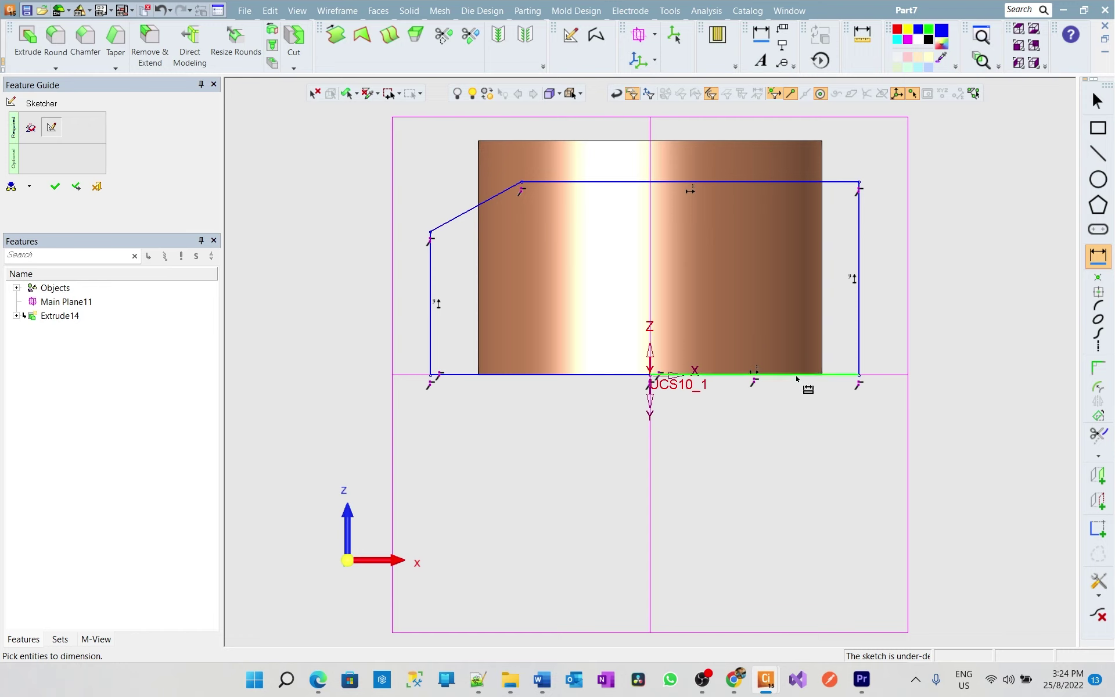
pyautogui.click(797, 375)
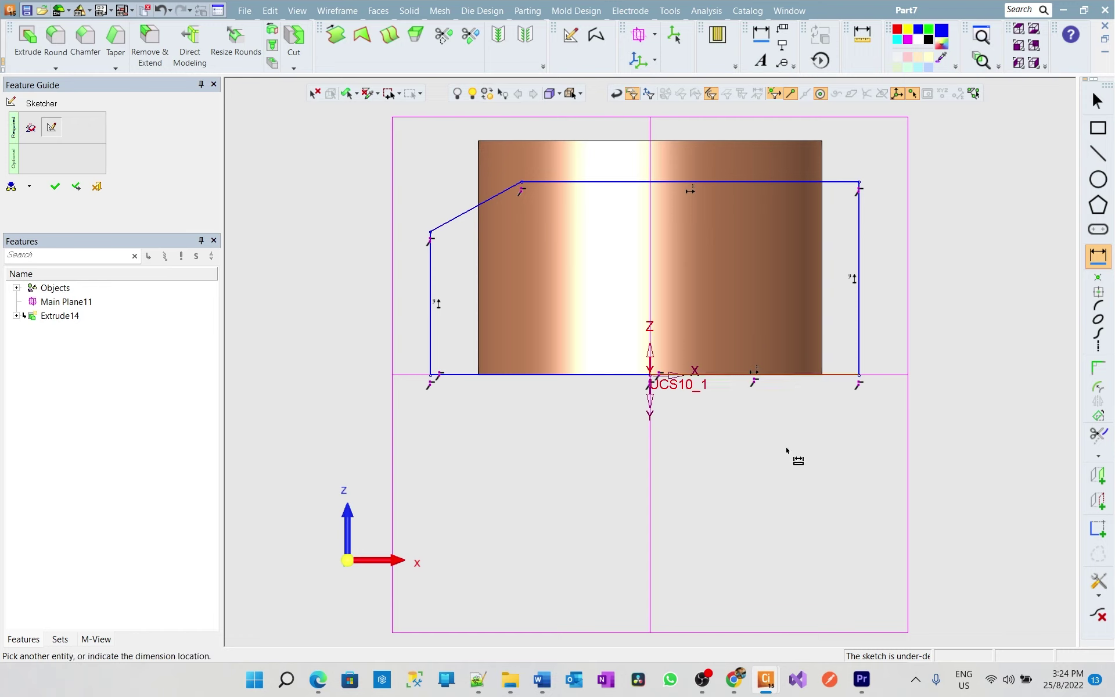
pyautogui.click(786, 450)
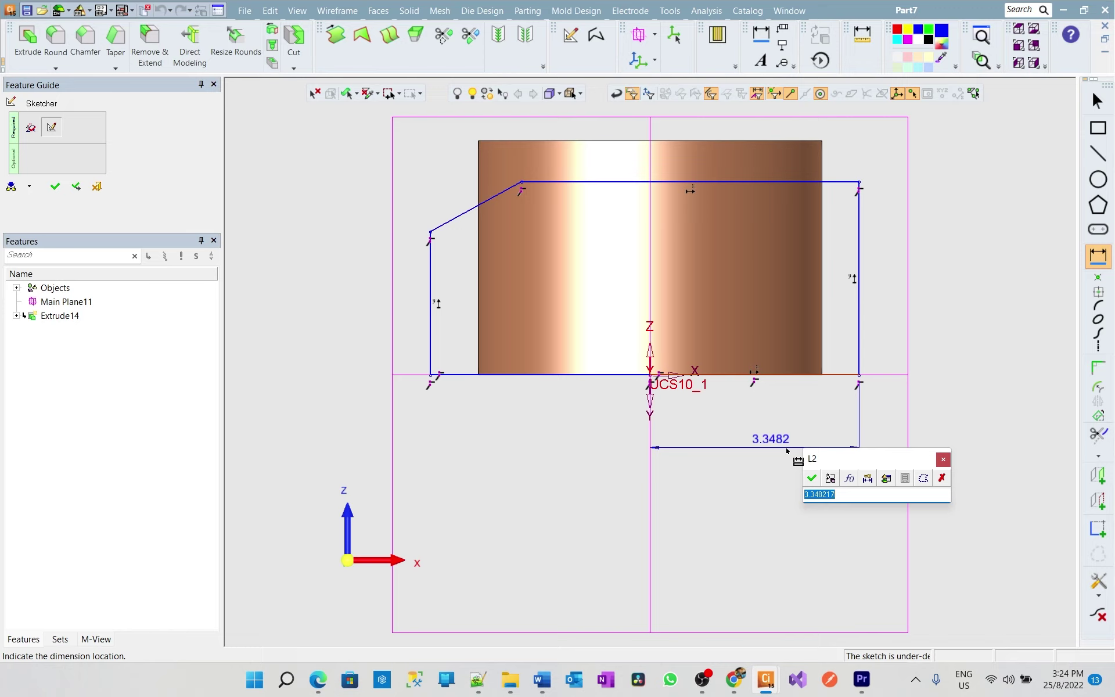
pyautogui.write('2.')
pyautogui.write('8')
pyautogui.press('Return')
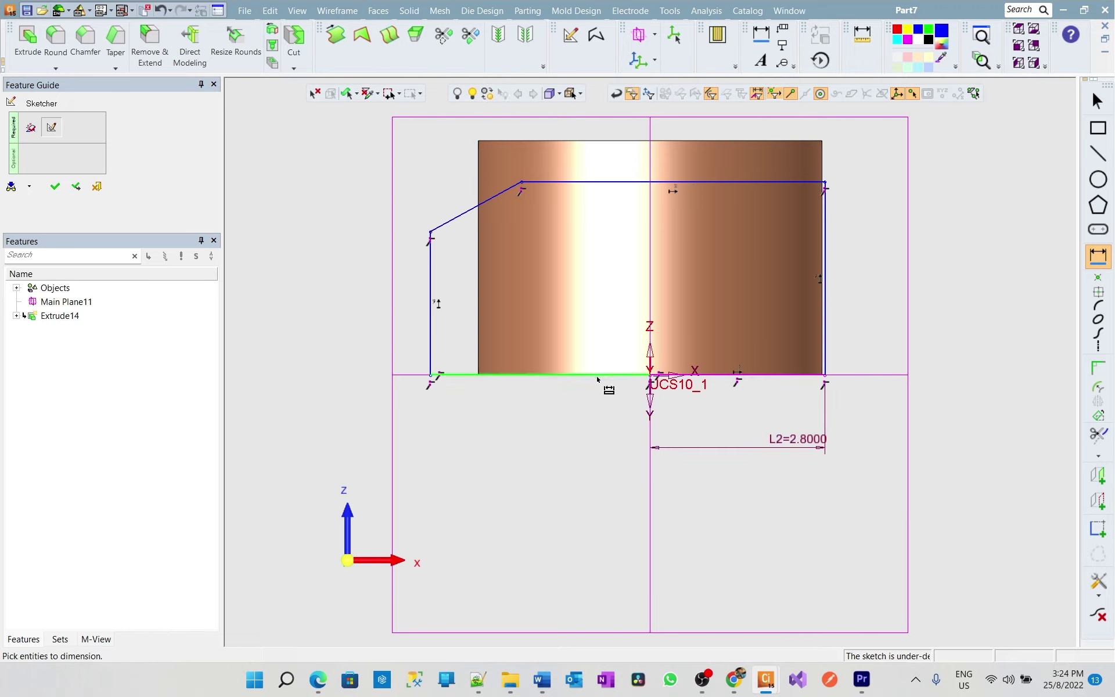
pyautogui.click(597, 378)
pyautogui.click(571, 449)
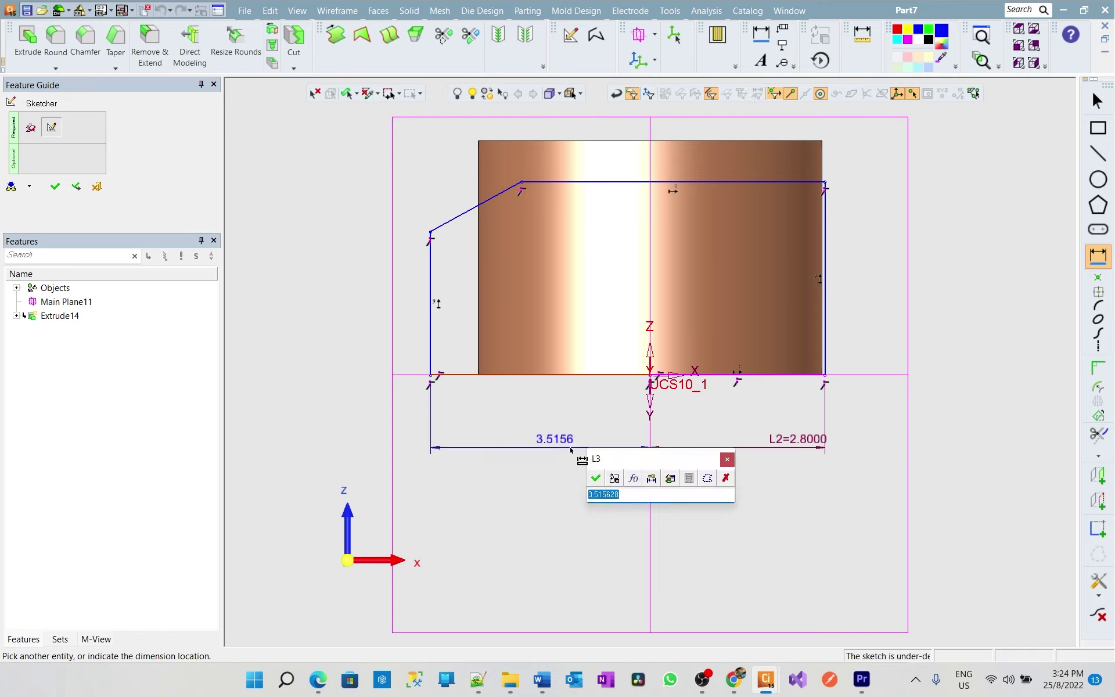
pyautogui.write('4')
pyautogui.write('.5')
pyautogui.press('Return')
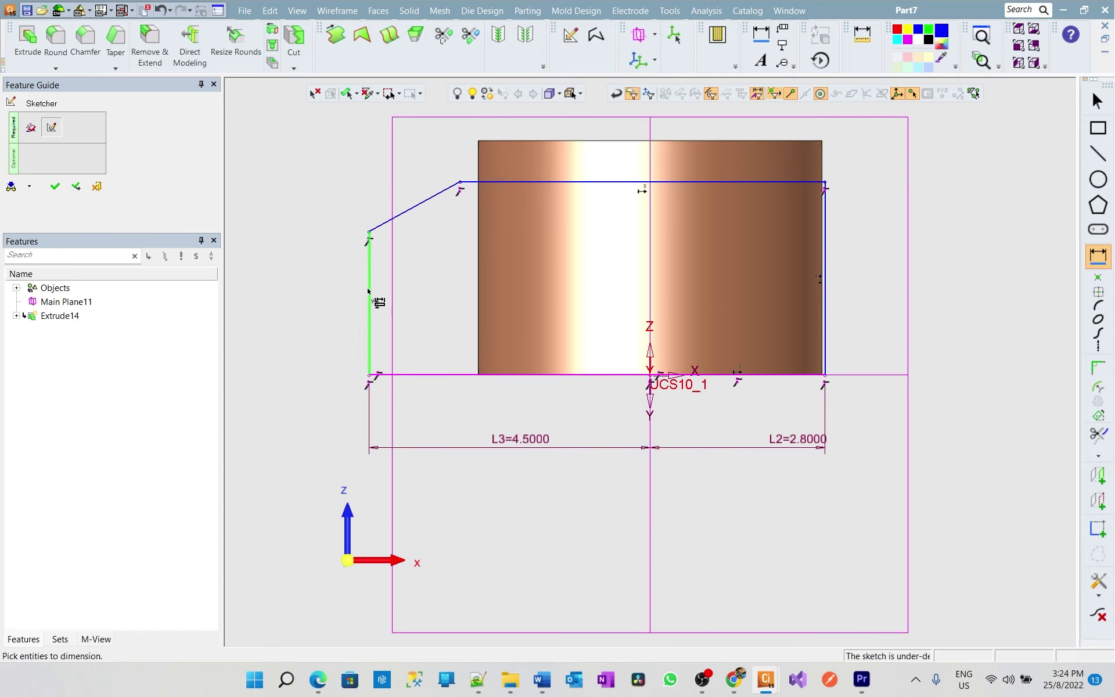
# - Set the left height to 2 and the slanted corner angle to 120°
pyautogui.click(369, 302)
pyautogui.click(318, 307)
pyautogui.write('2')
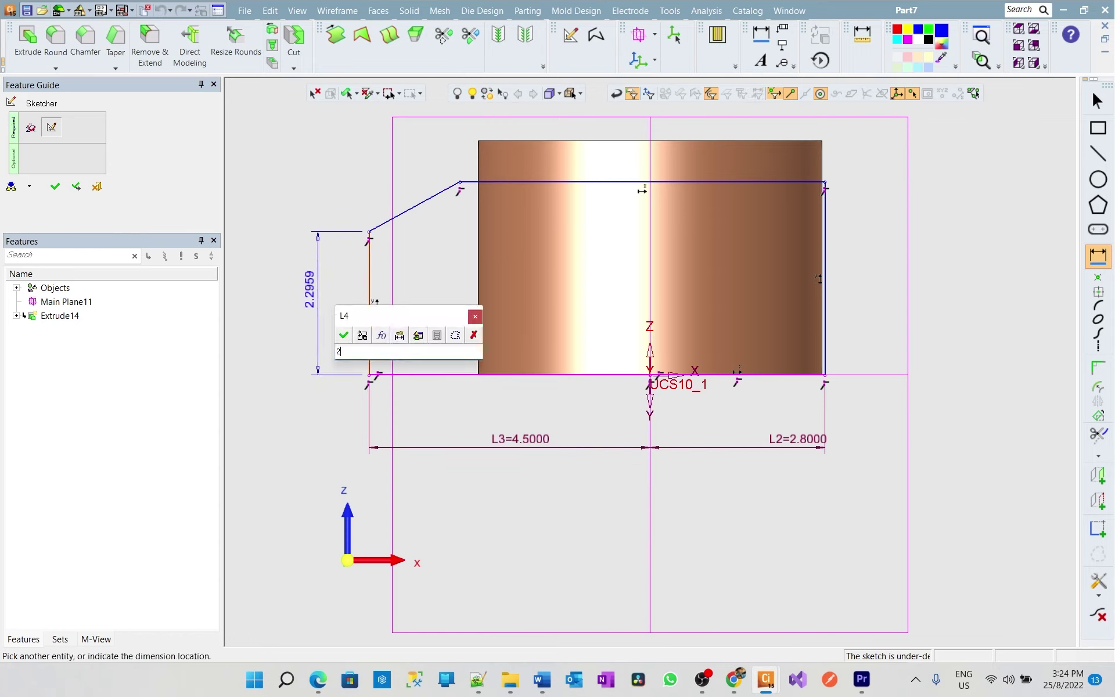
pyautogui.click(343, 335)
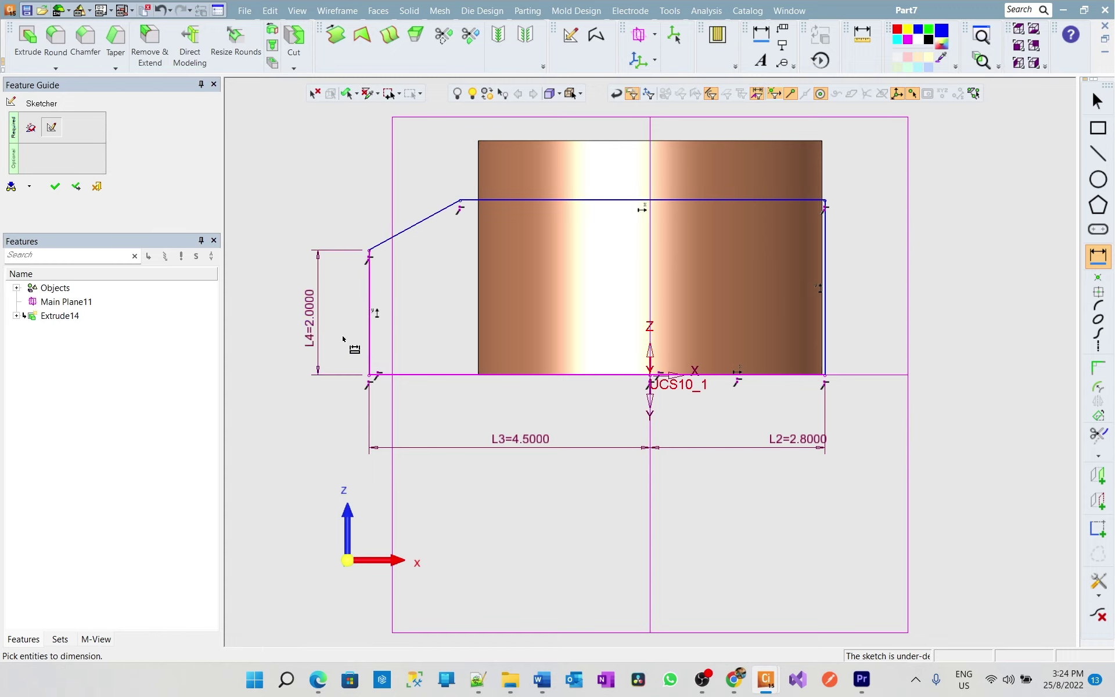
pyautogui.click(370, 288)
pyautogui.click(412, 229)
pyautogui.click(443, 279)
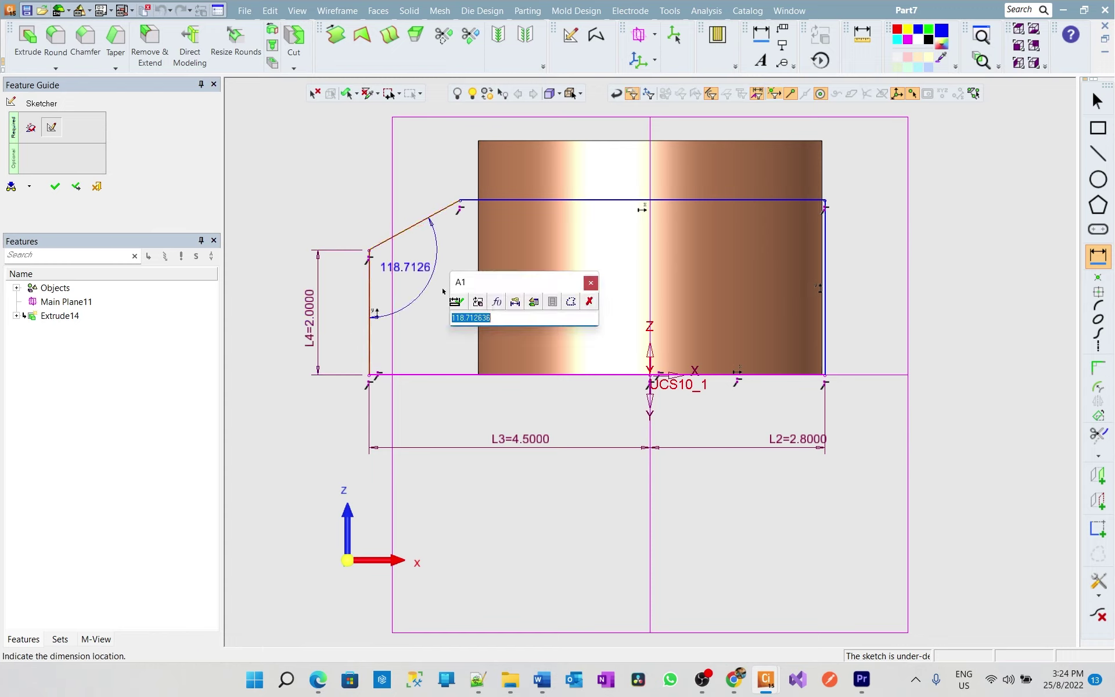
pyautogui.write('12')
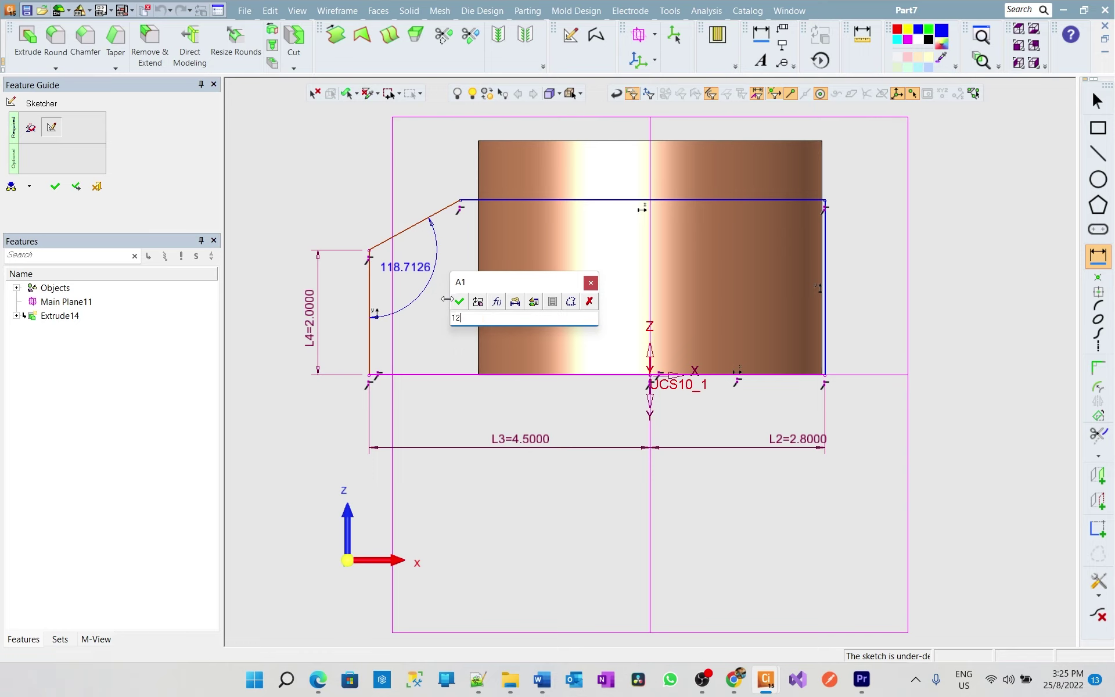
pyautogui.write('0')
pyautogui.click(460, 303)
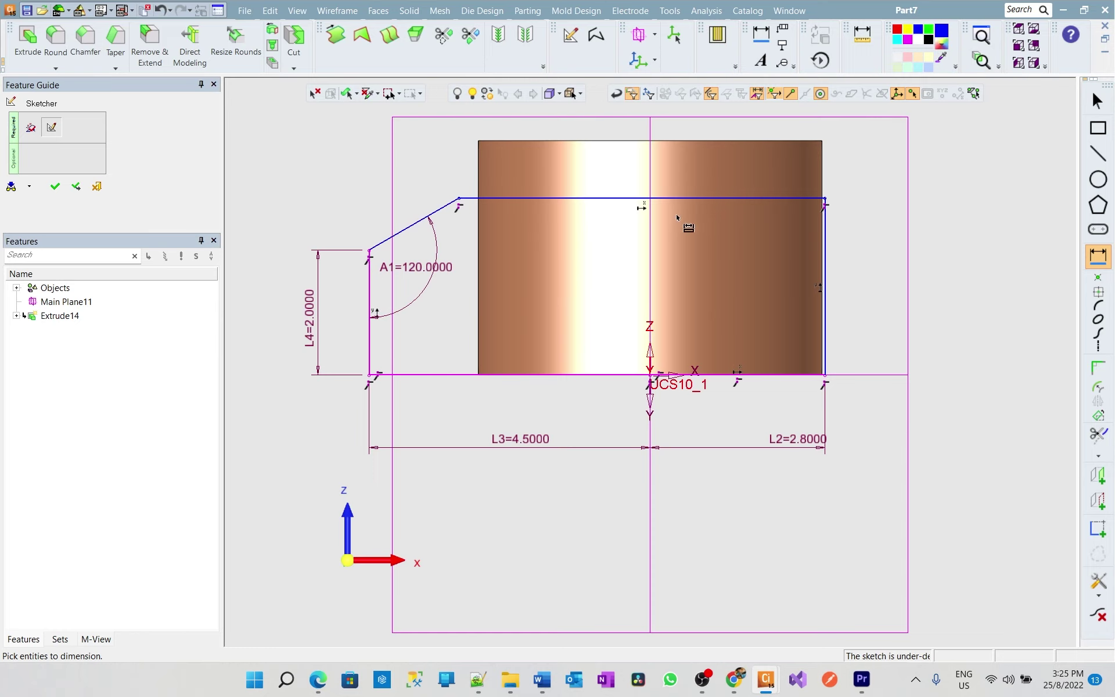
# - Set the right vertical height to 3.5
pyautogui.click(826, 269)
pyautogui.click(878, 297)
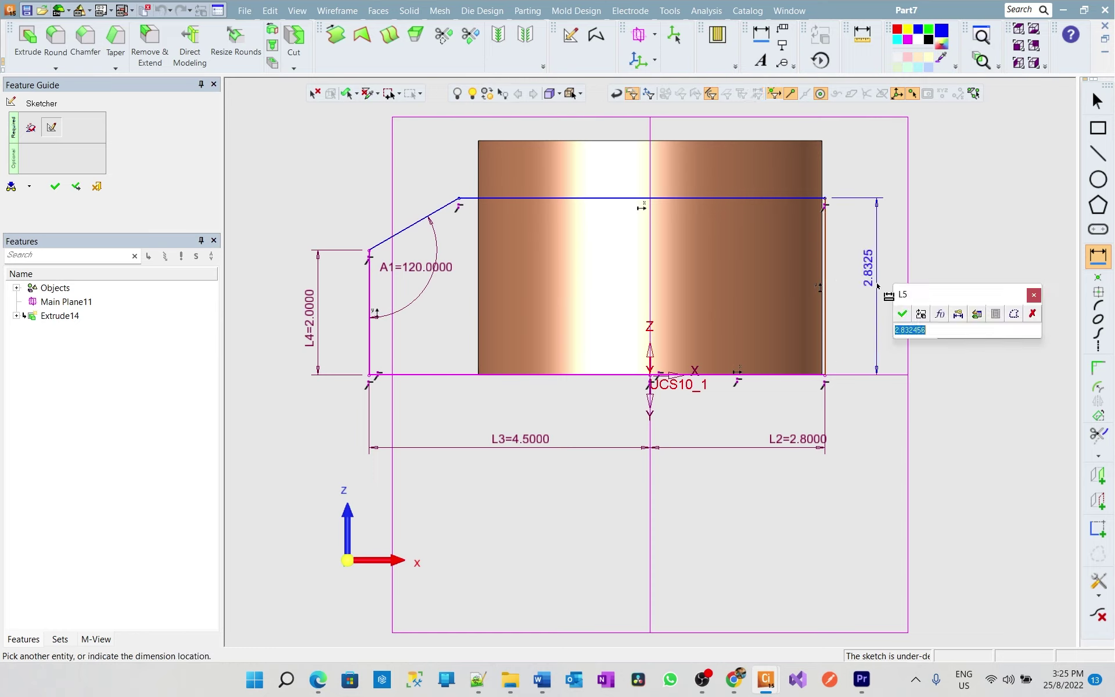
pyautogui.write('3')
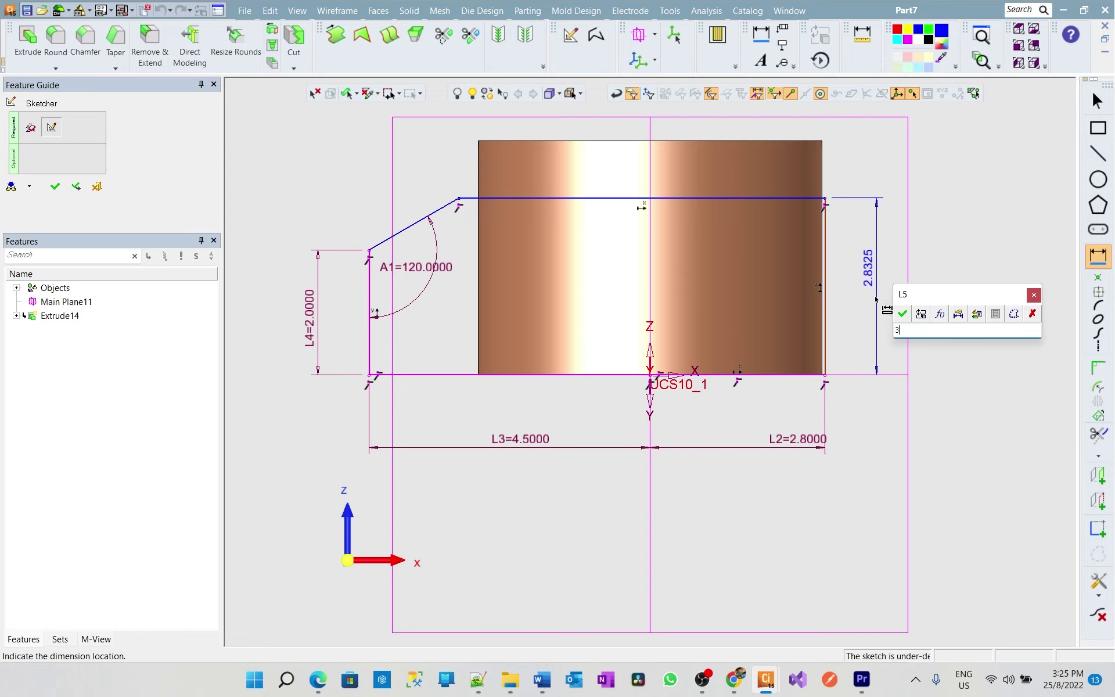
pyautogui.write('.')
pyautogui.write('5')
pyautogui.click(902, 315)
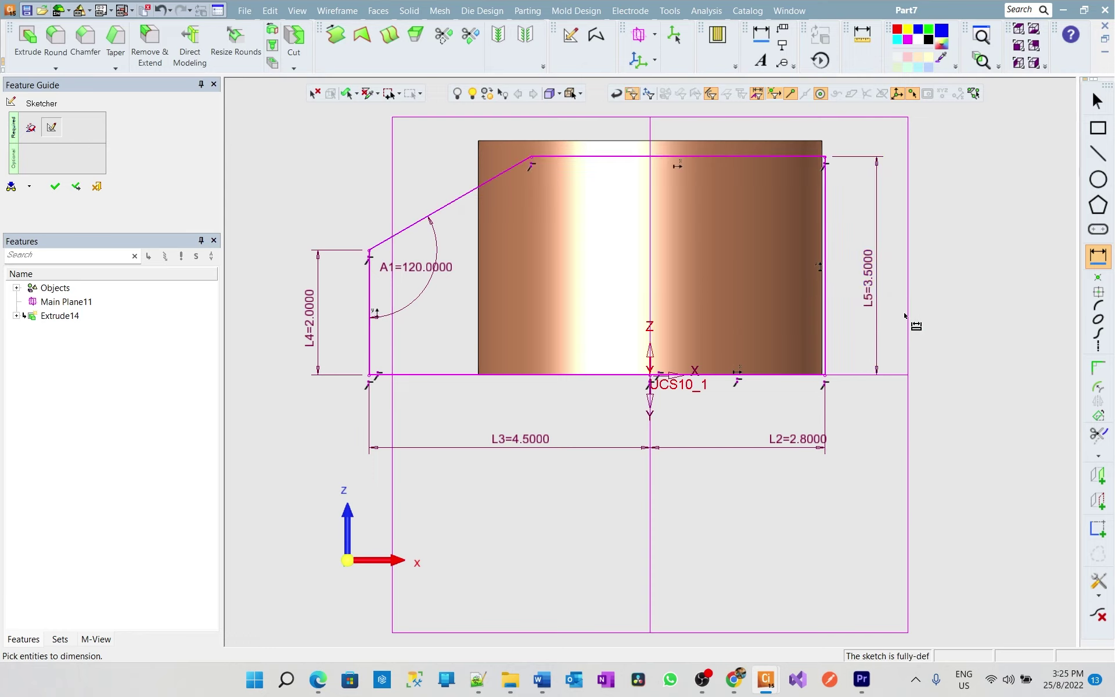
# - Extrude the profile sketch on both sides by 2.5 each, merging it with the cylinder
pyautogui.click(55, 186)
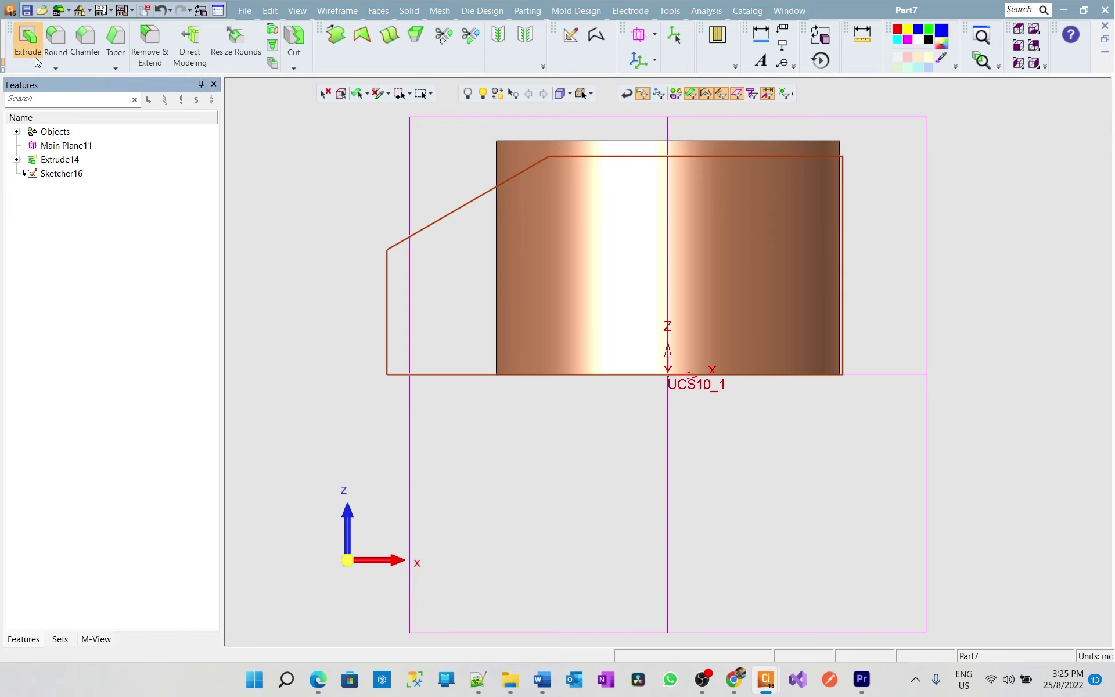
pyautogui.click(27, 41)
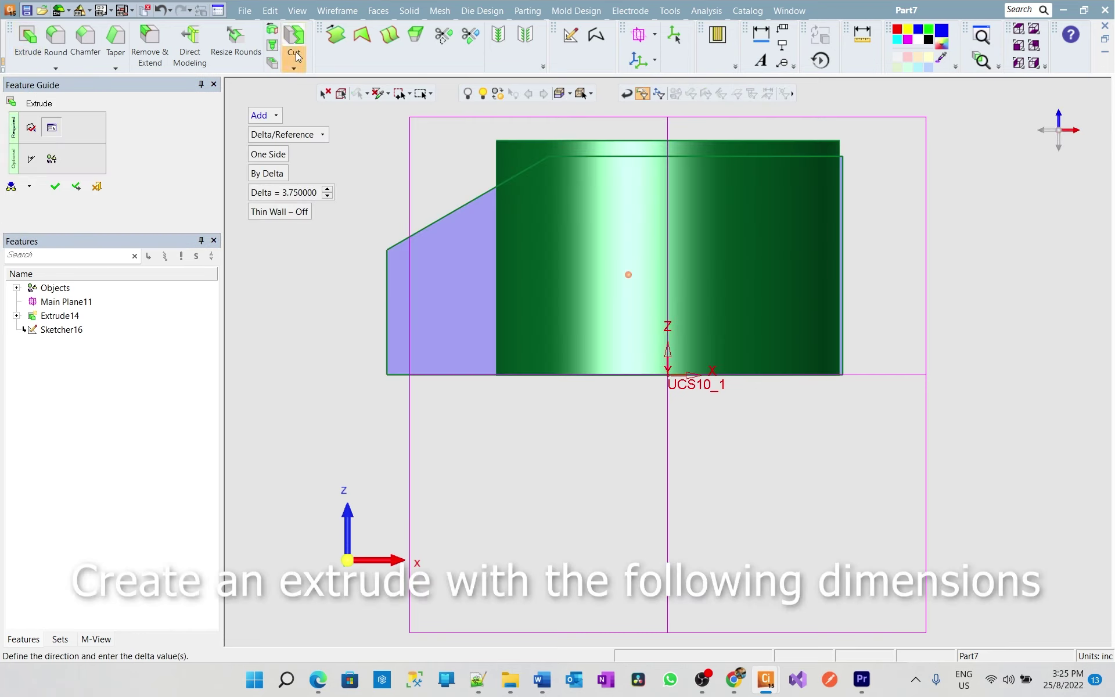
pyautogui.click(297, 10)
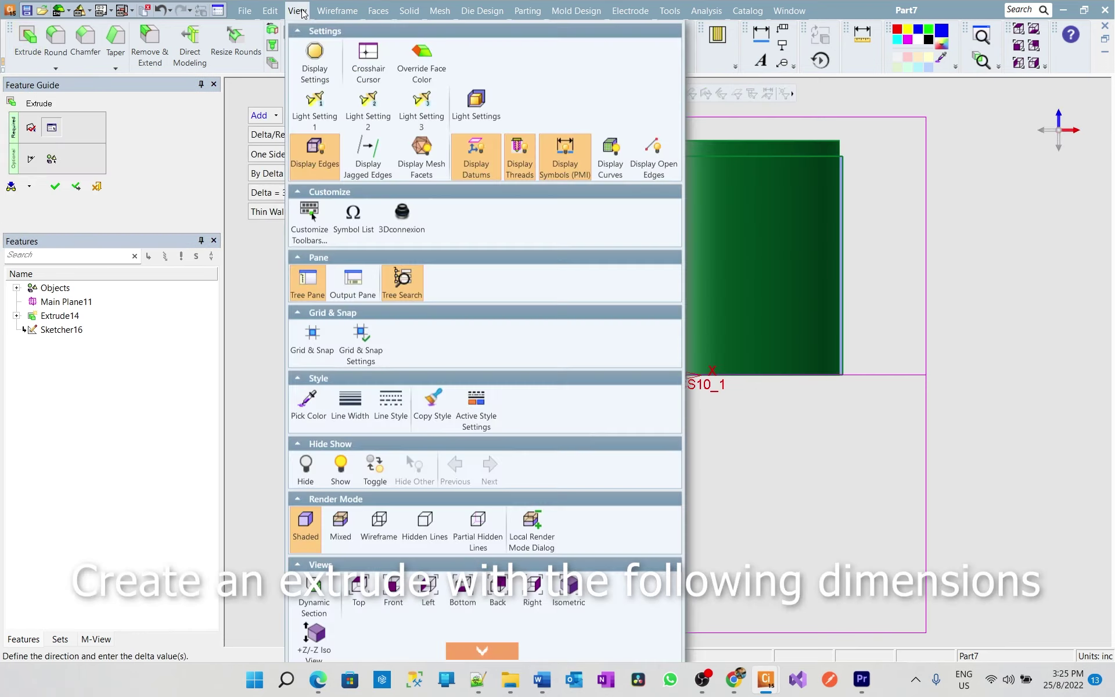
pyautogui.click(569, 583)
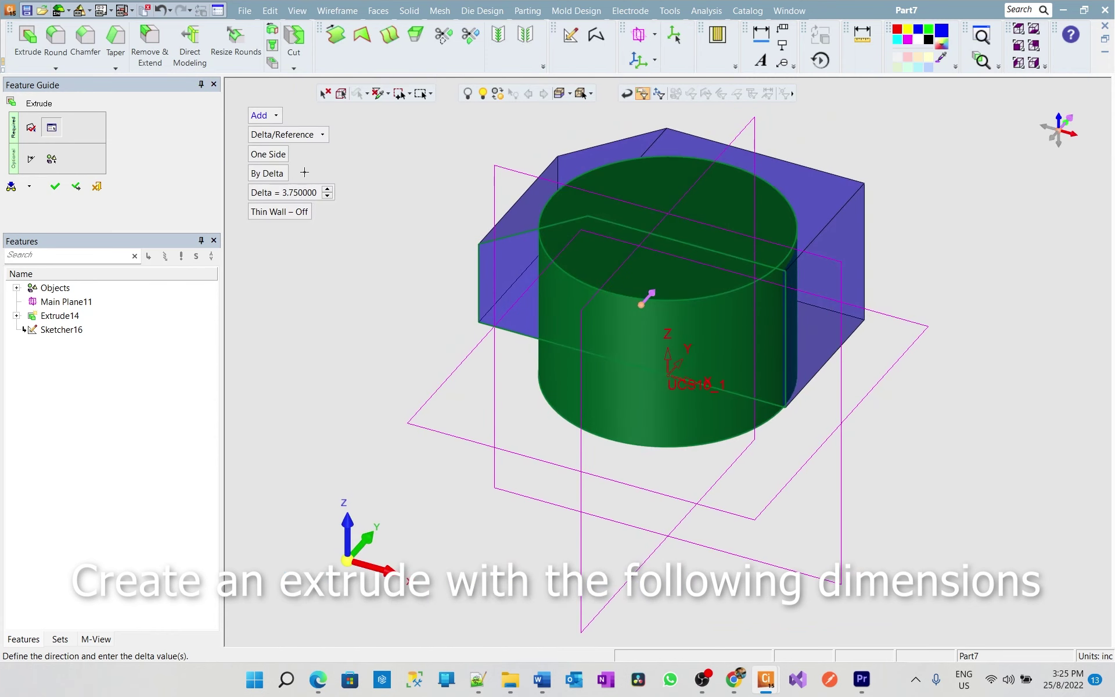
pyautogui.click(271, 155)
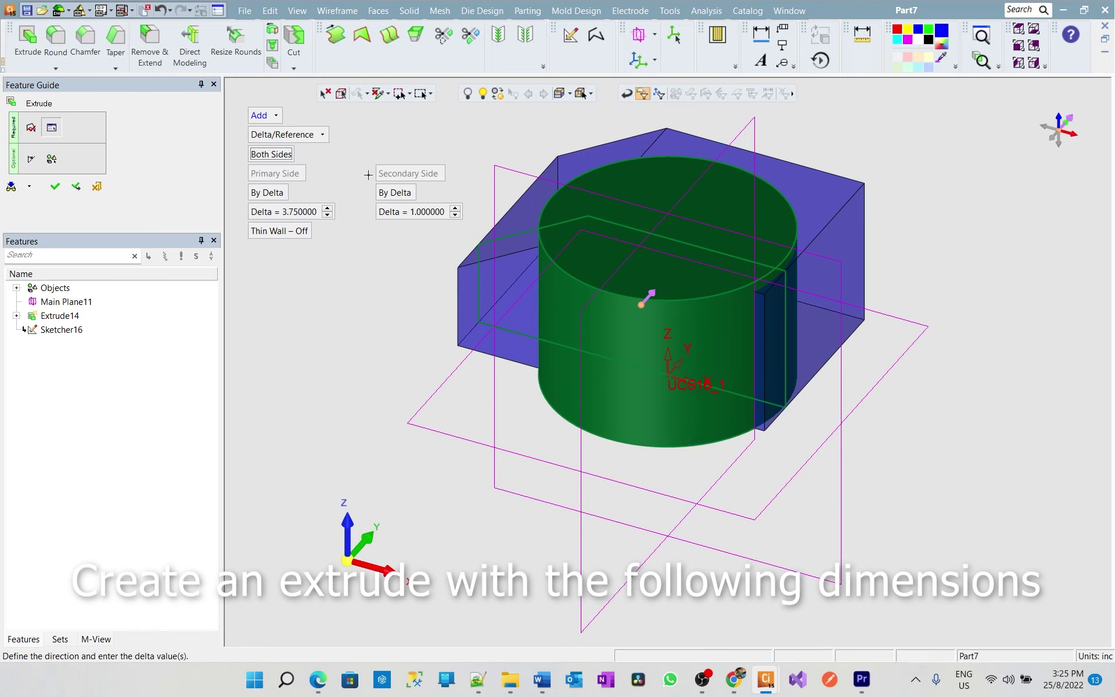
pyautogui.click(305, 213)
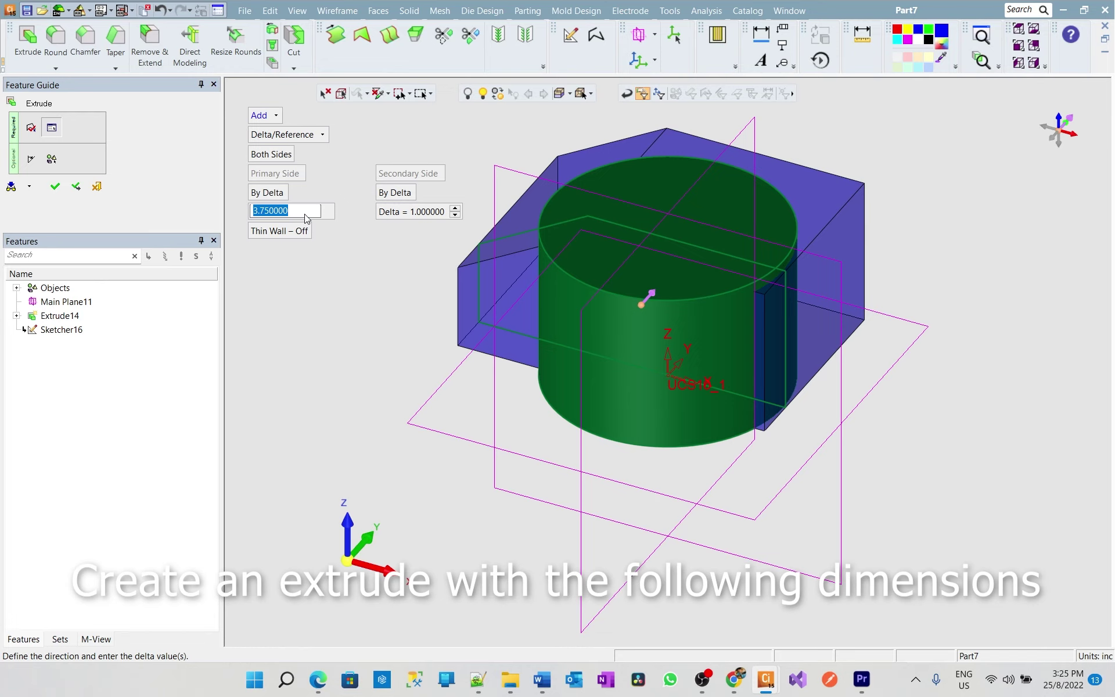
pyautogui.write('2.5')
pyautogui.click(428, 215)
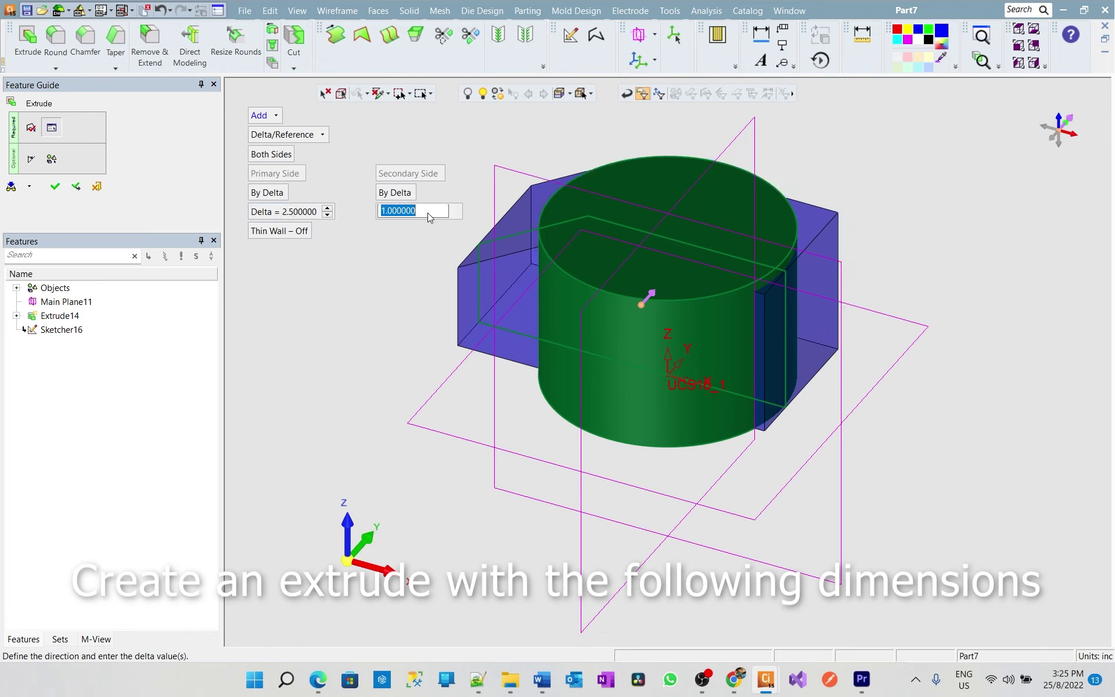
pyautogui.write('2.5')
pyautogui.press('Return')
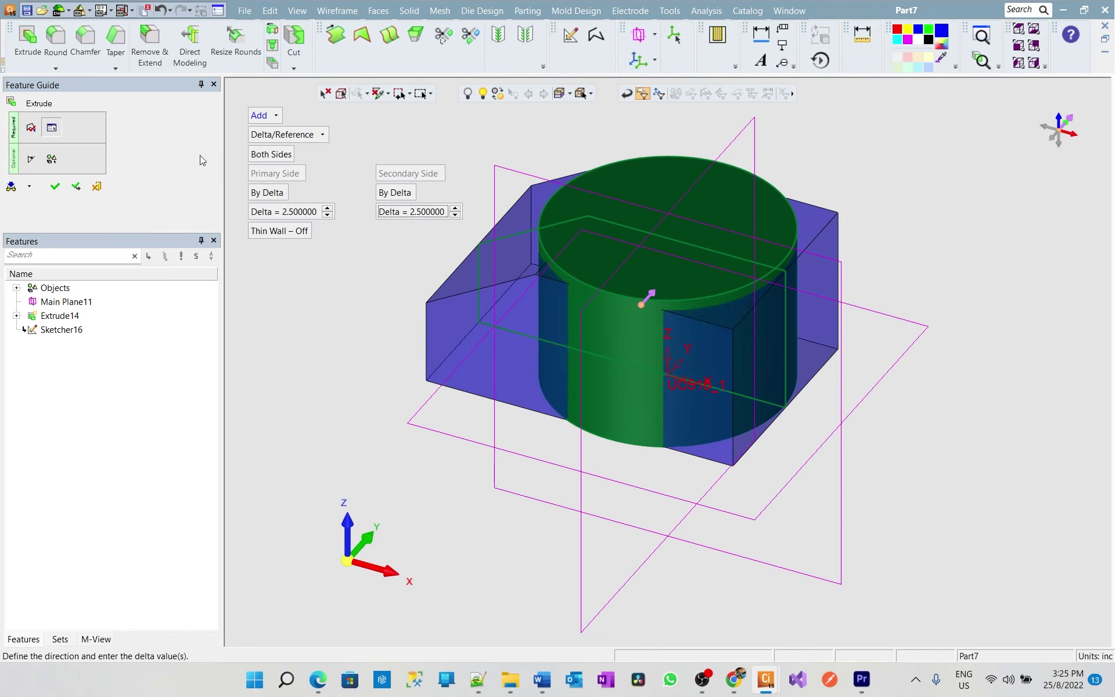
pyautogui.click(56, 187)
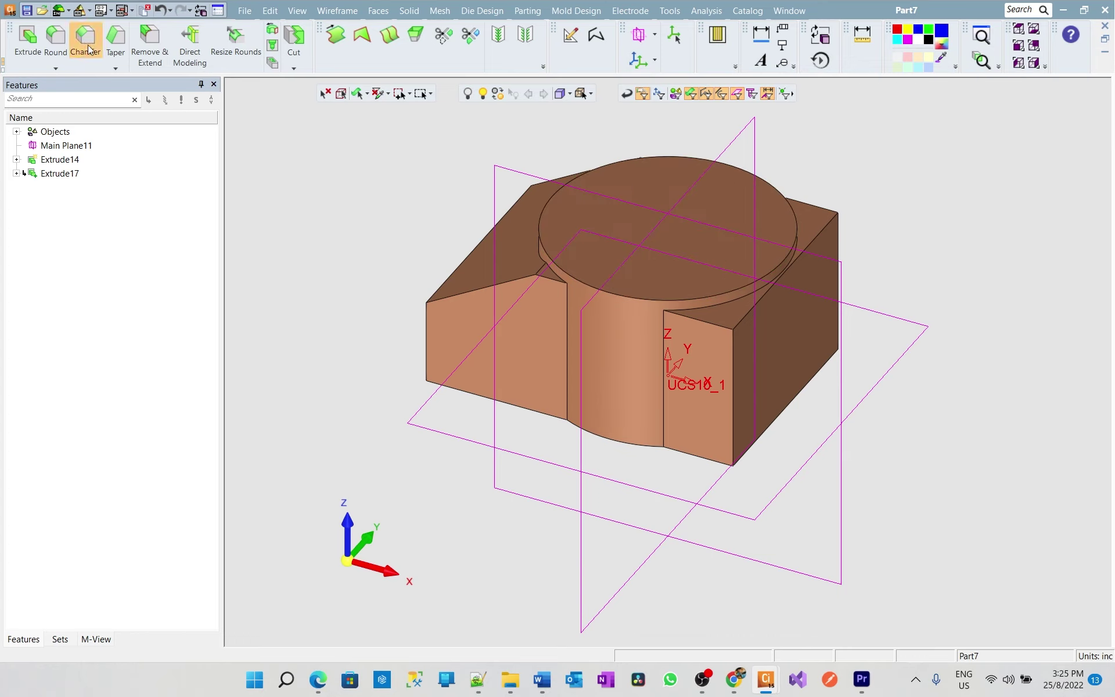
# - Taper the cylinder face 3° using the bottom face as neutral plane, with direction flipped
pyautogui.click(116, 38)
pyautogui.moveTo(577, 440)
pyautogui.mouseDown(button='middle')
pyautogui.moveTo(592, 298)
pyautogui.moveTo(601, 380)
pyautogui.mouseUp(button='middle')
pyautogui.click(584, 503)
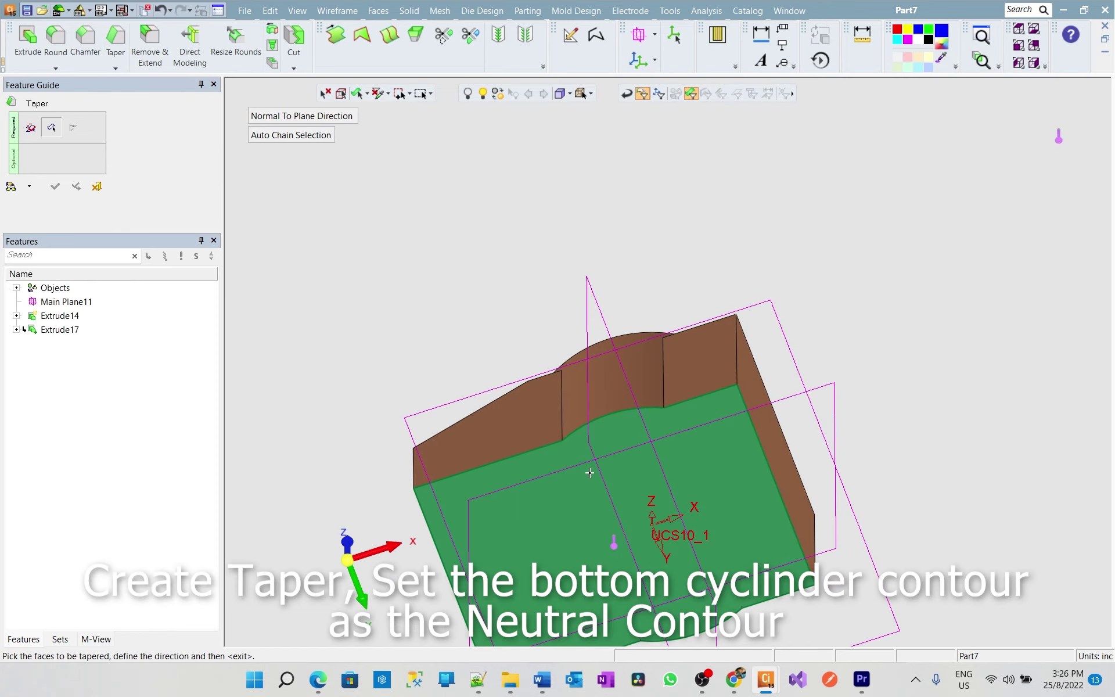
pyautogui.moveTo(598, 453)
pyautogui.mouseDown(button='middle')
pyautogui.moveTo(621, 360)
pyautogui.moveTo(577, 372)
pyautogui.mouseUp(button='middle')
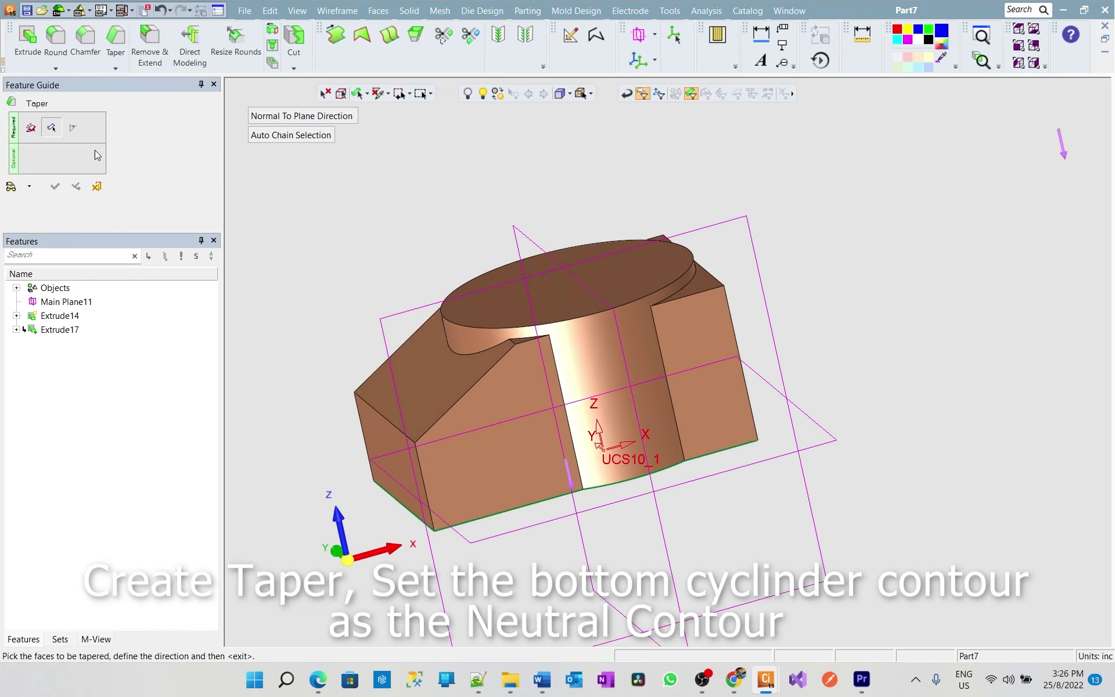
pyautogui.click(578, 371)
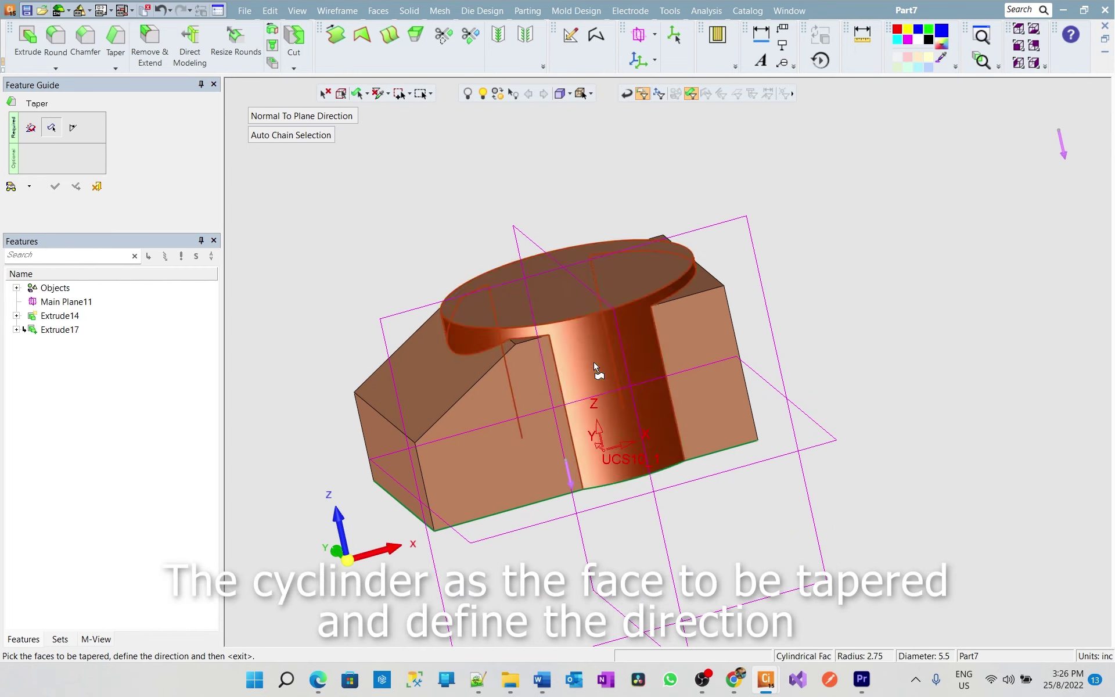
pyautogui.click(74, 129)
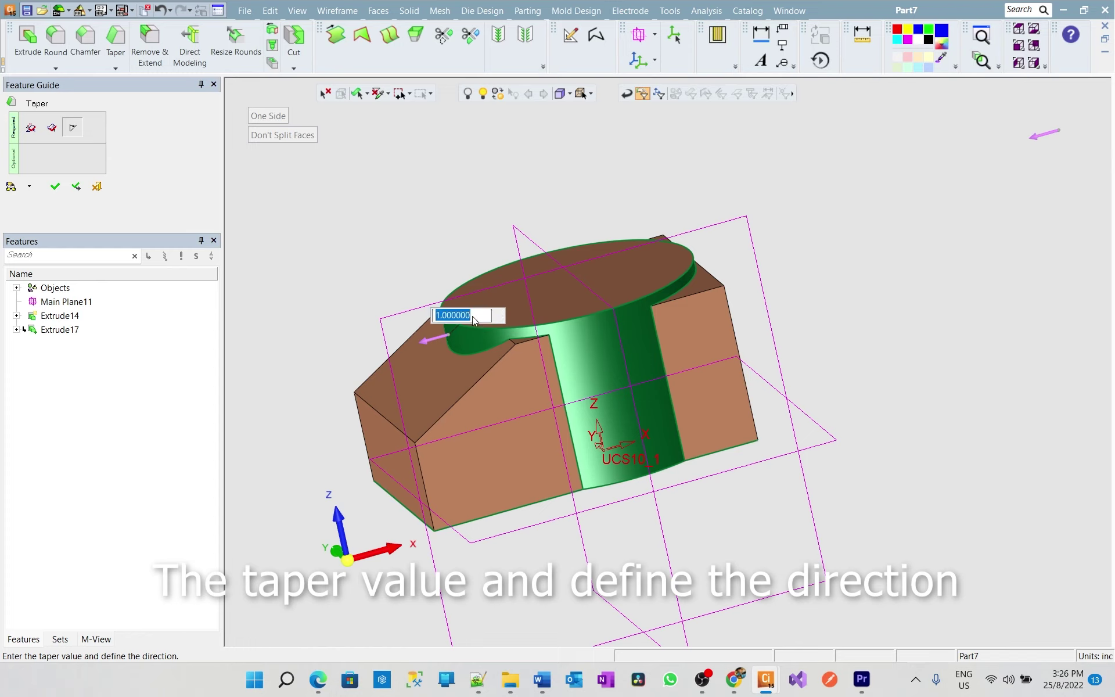
pyautogui.press('Return')
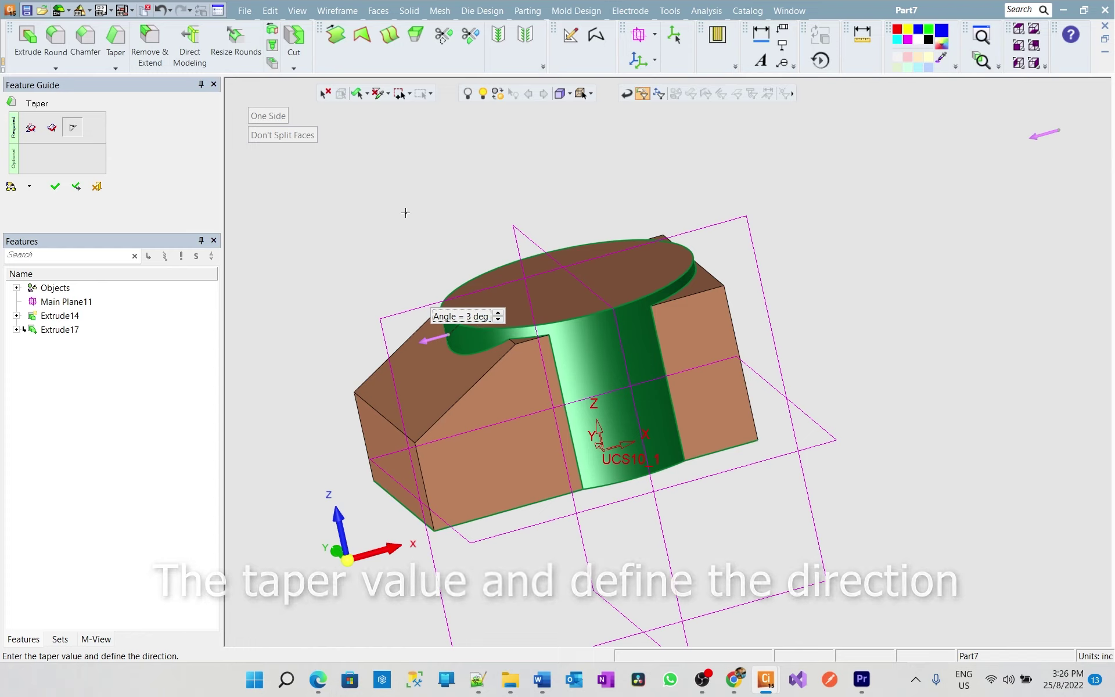
pyautogui.click(428, 342)
pyautogui.moveTo(652, 378); pyautogui.dragTo(394, 308, button='middle')
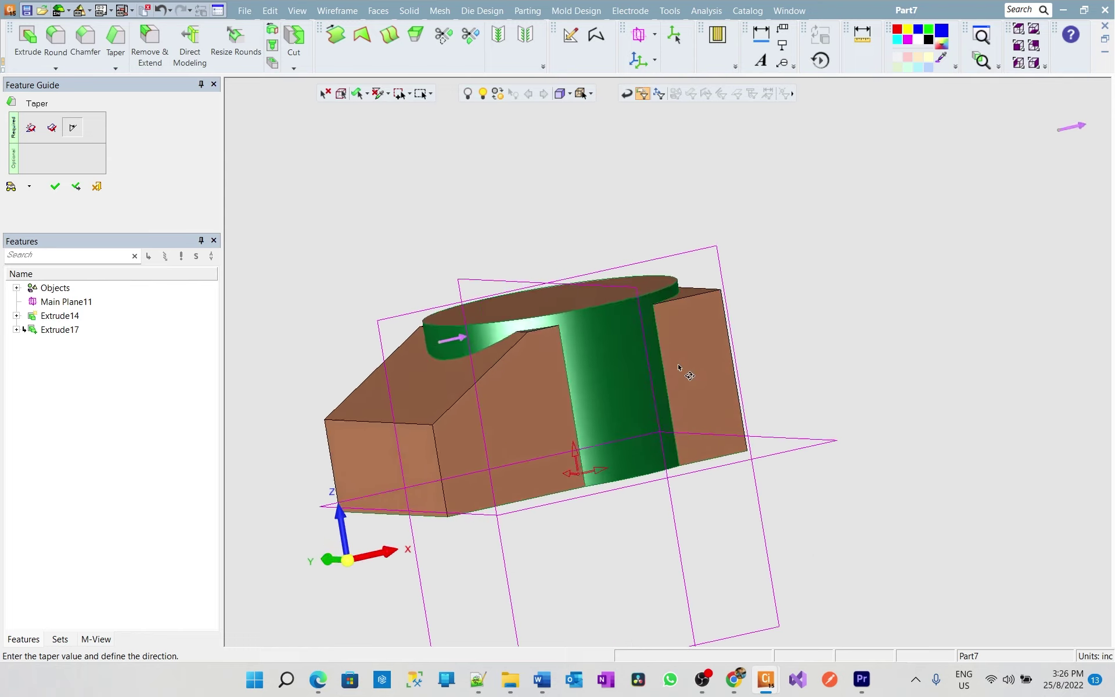
pyautogui.click(54, 191)
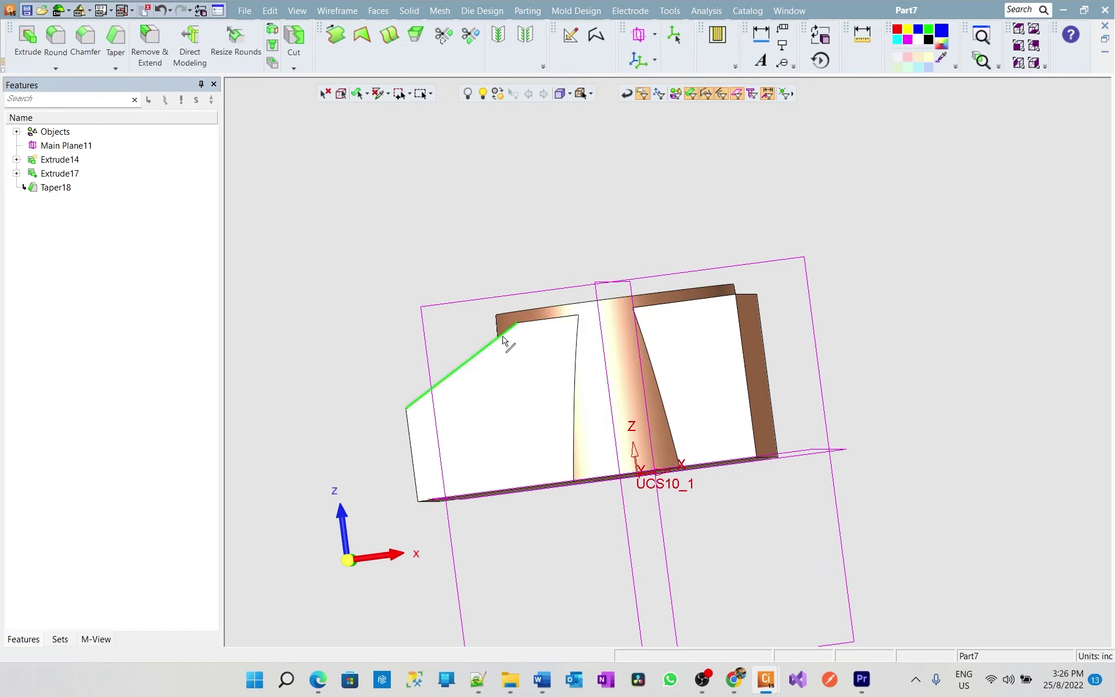
pyautogui.moveTo(497, 341)
pyautogui.mouseDown(button='middle')
pyautogui.moveTo(486, 354)
pyautogui.moveTo(527, 364)
pyautogui.mouseUp(button='middle')
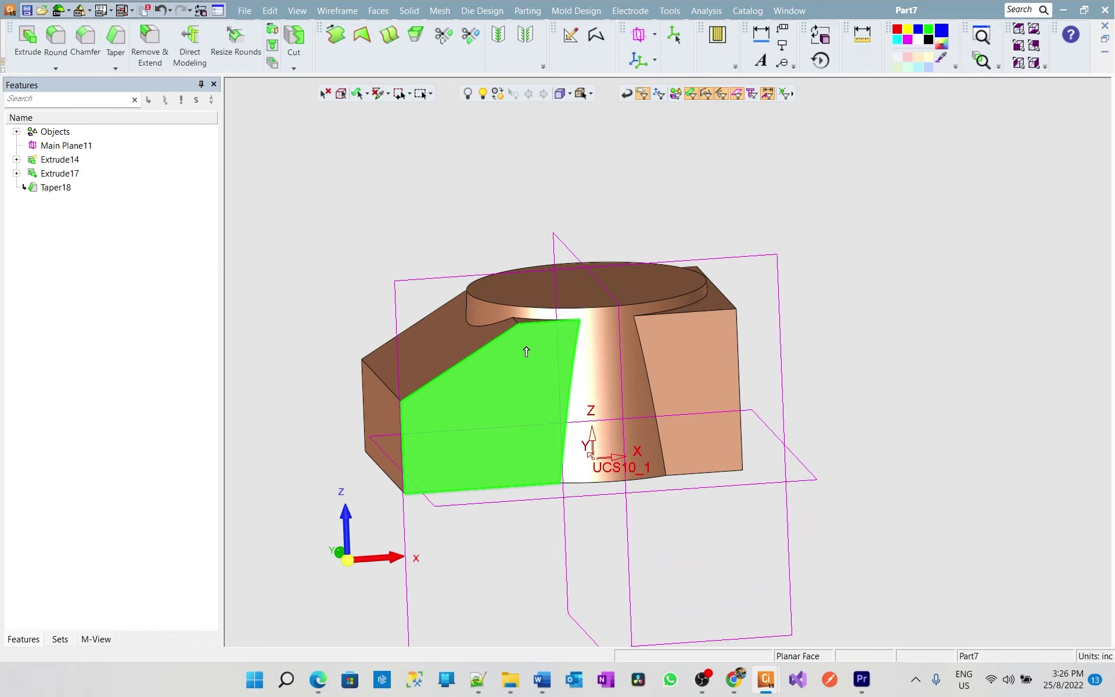
# - Round the two picked vertical block edges with a 0.8 global radius
pyautogui.click(56, 38)
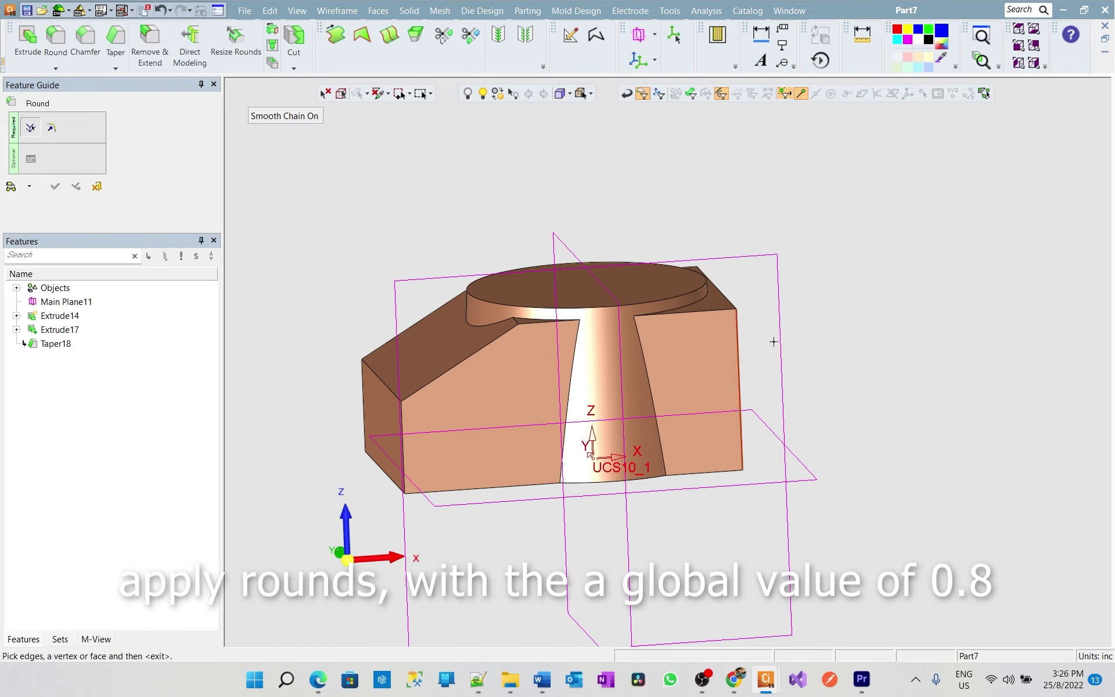
pyautogui.moveTo(798, 338)
pyautogui.keyDown('ctrl'); pyautogui.mouseDown()
pyautogui.moveTo(673, 352)
pyautogui.moveTo(819, 344)
pyautogui.mouseUp(); pyautogui.keyUp('ctrl')
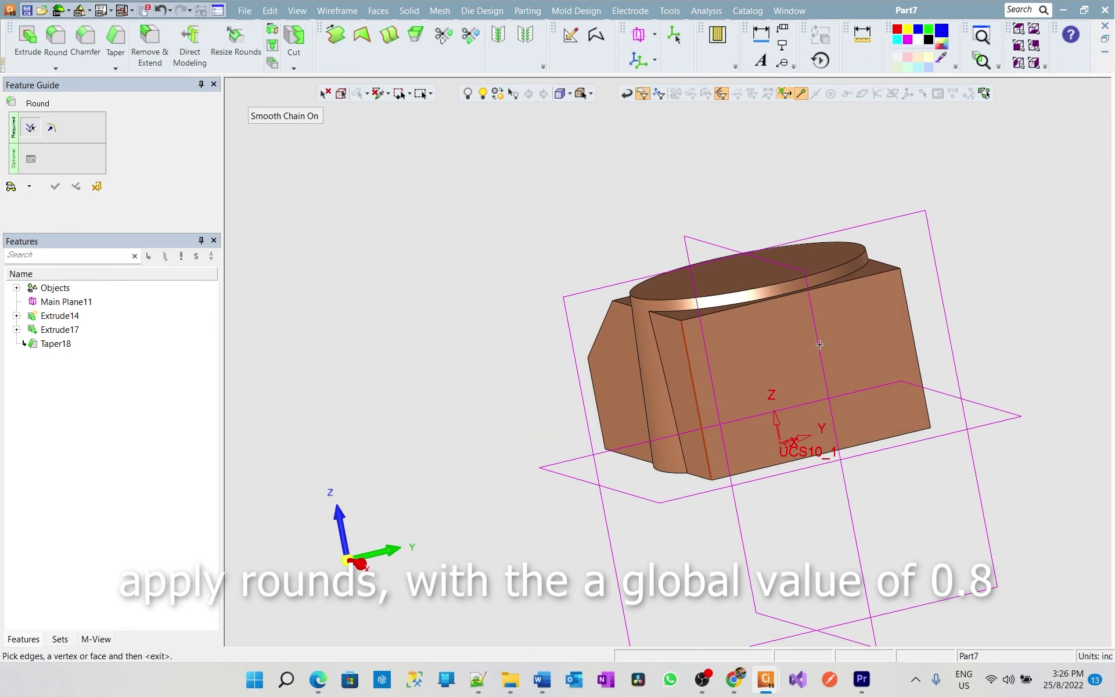
pyautogui.click(915, 331)
pyautogui.click(51, 127)
pyautogui.click(317, 137)
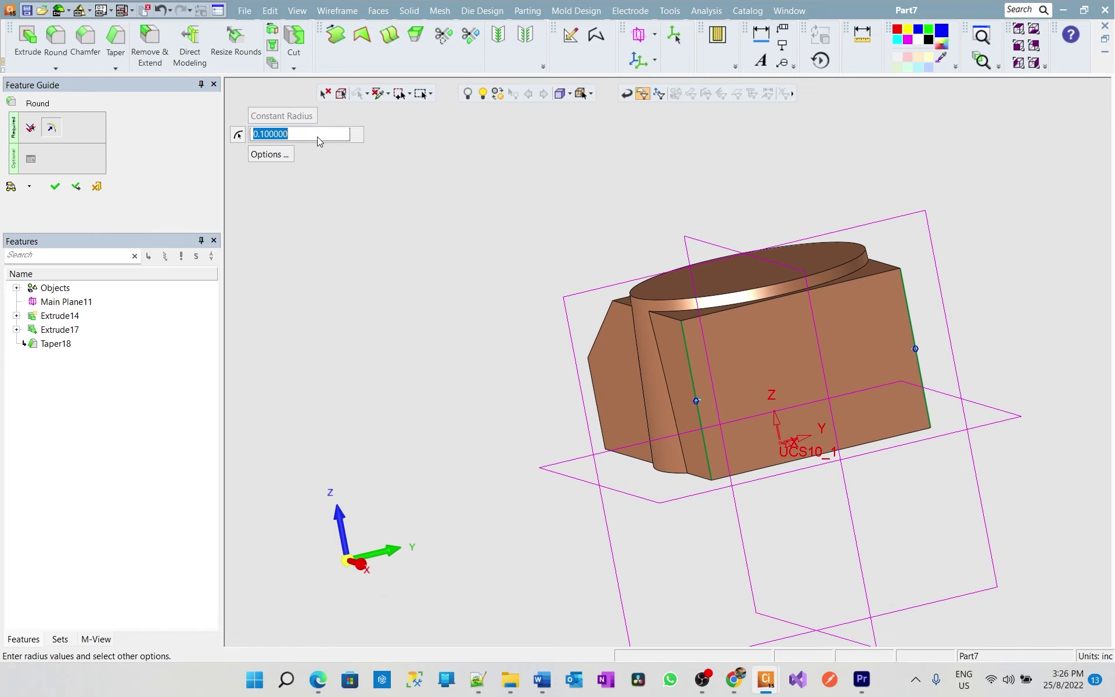
pyautogui.write('0.8')
pyautogui.press('Return')
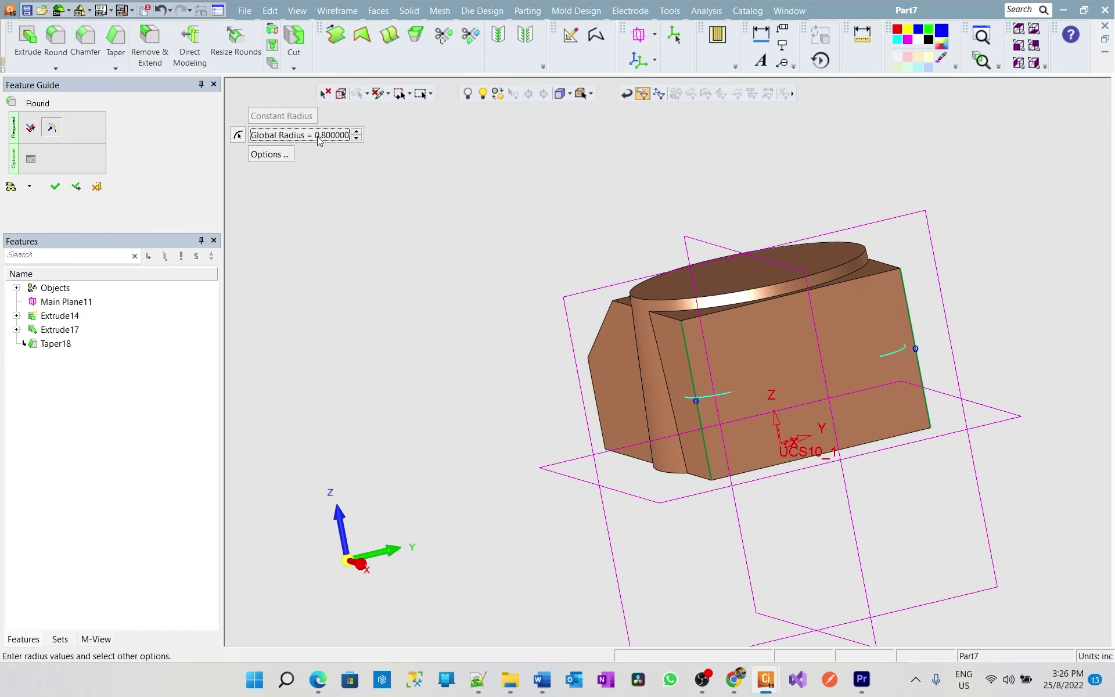
pyautogui.click(55, 186)
pyautogui.moveTo(752, 344)
pyautogui.mouseDown(button='middle')
pyautogui.moveTo(962, 337)
pyautogui.moveTo(863, 399)
pyautogui.moveTo(849, 391)
pyautogui.mouseUp(button='middle')
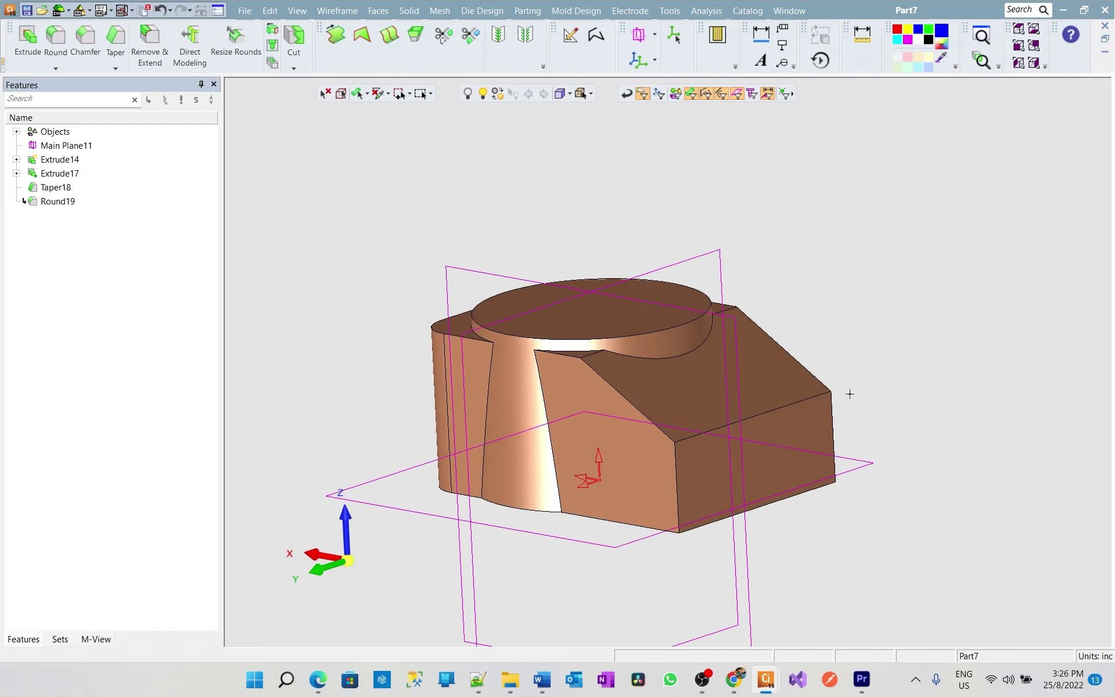
# - Round the two front vertical box corners with a 0.5 global radius
pyautogui.click(57, 38)
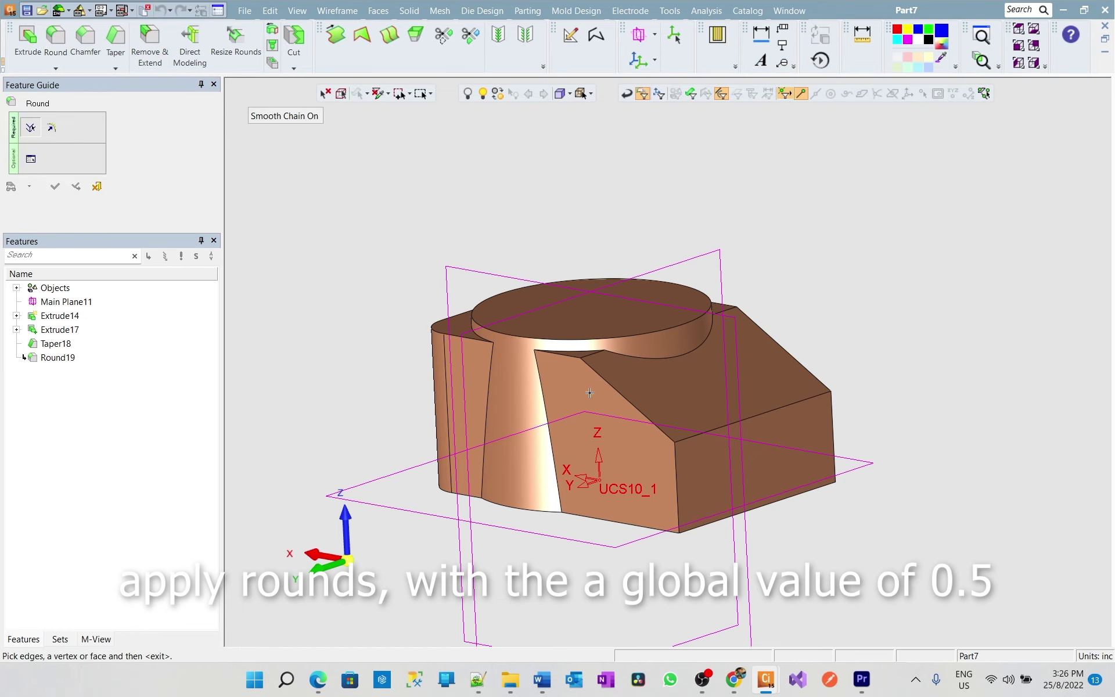
pyautogui.click(676, 464)
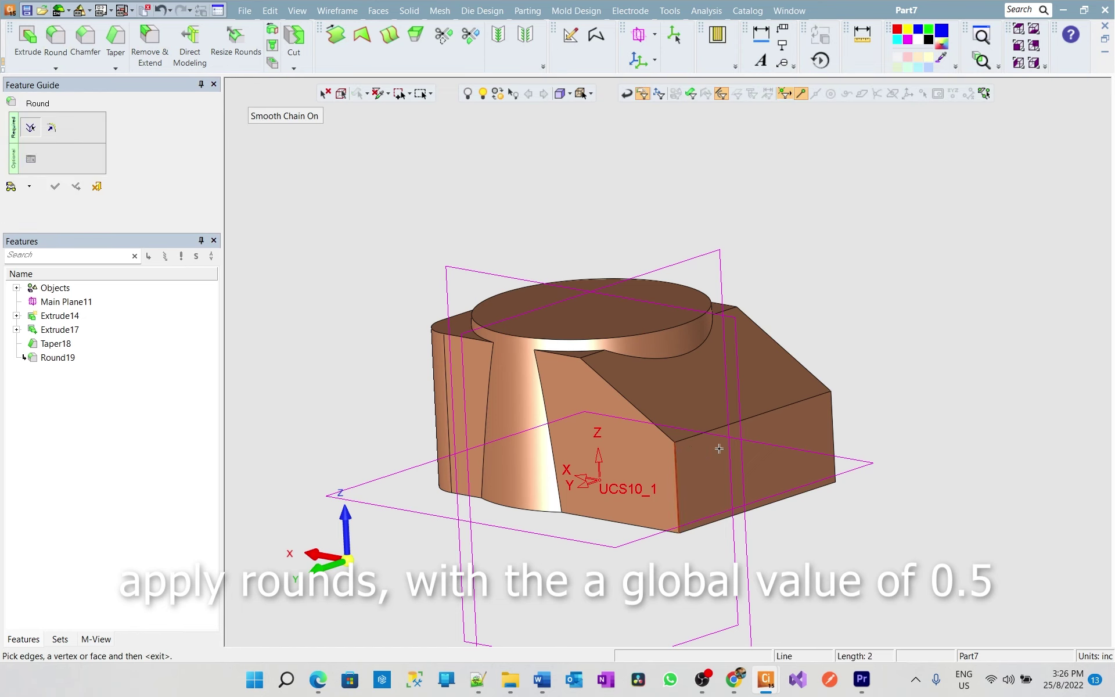
pyautogui.click(835, 424)
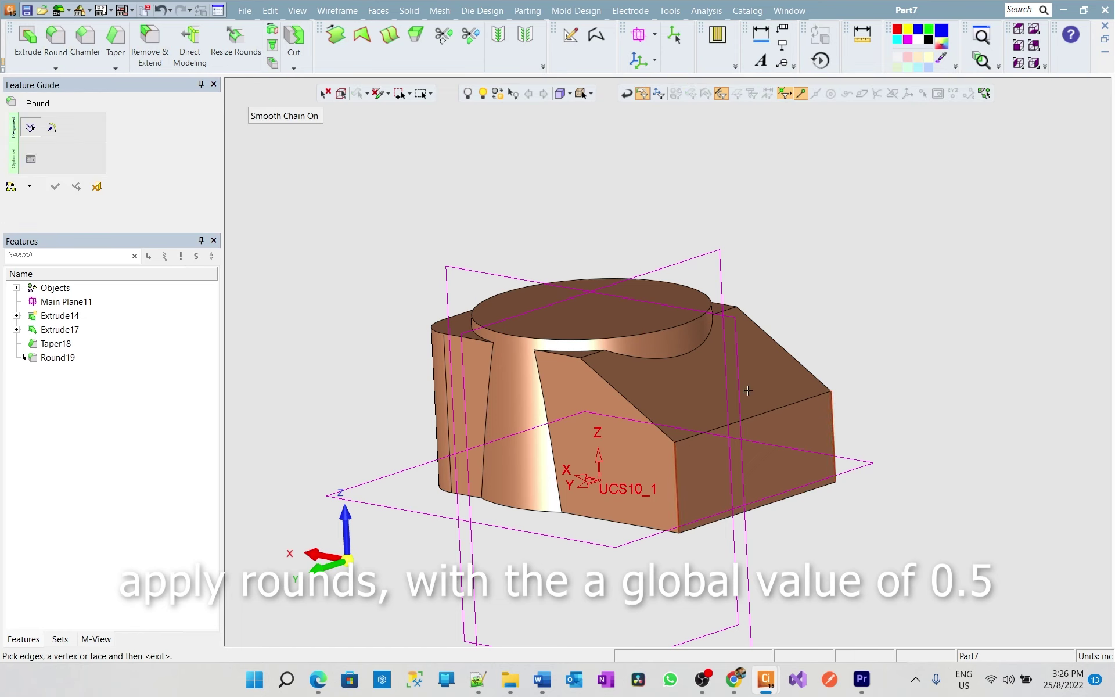
pyautogui.click(56, 132)
pyautogui.click(286, 136)
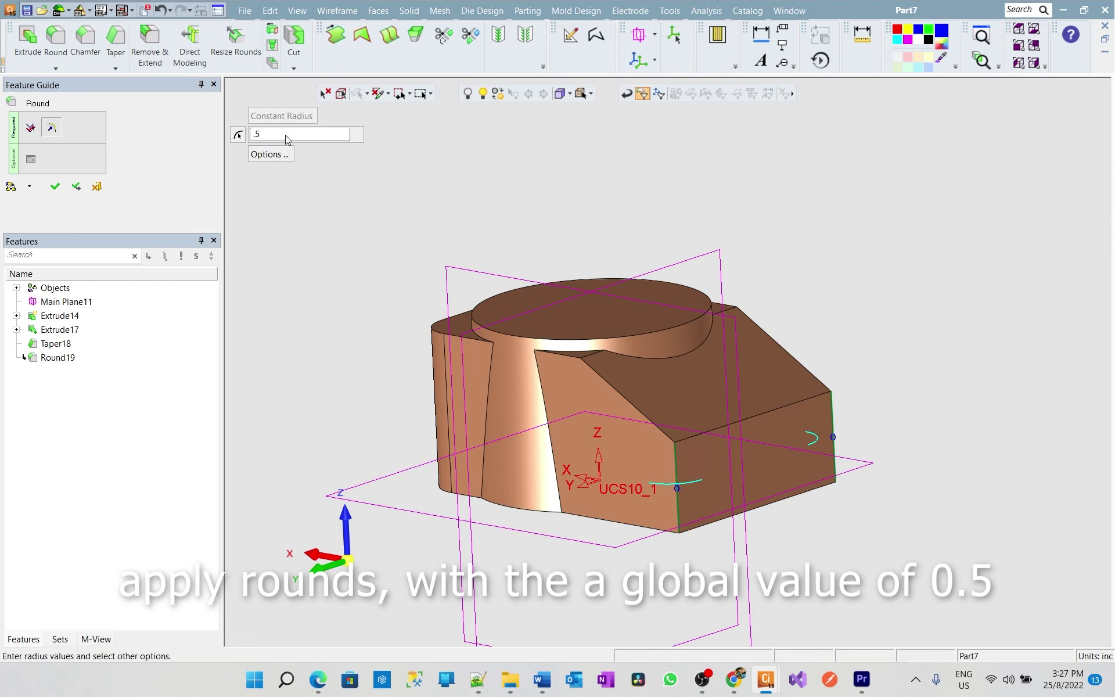
pyautogui.press('Return')
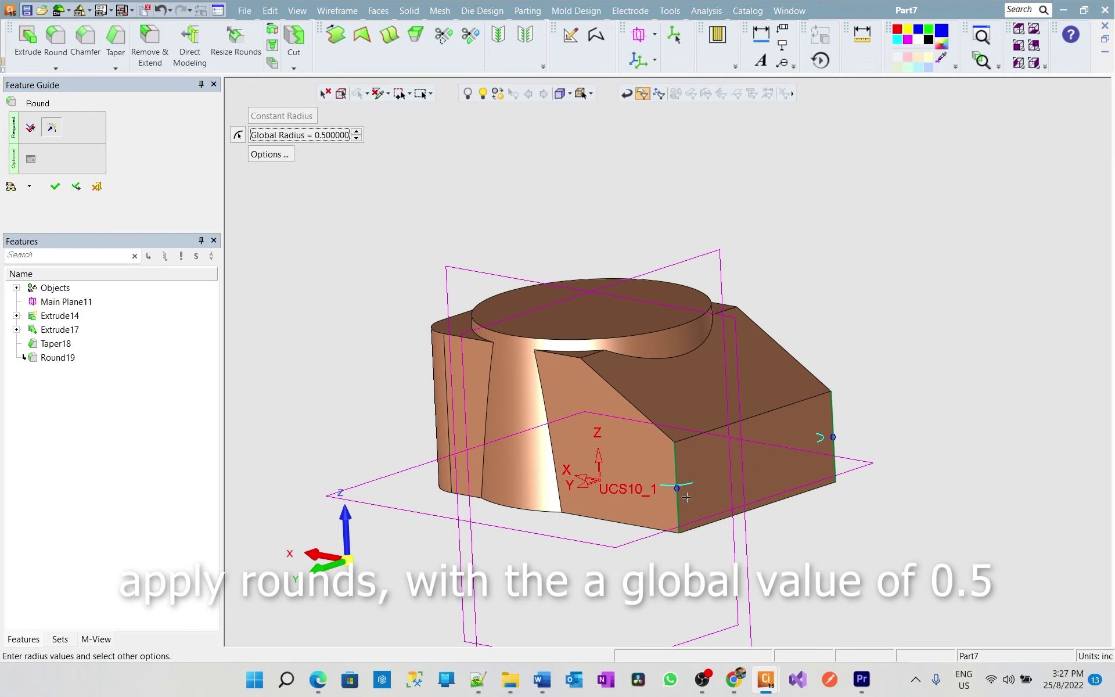
pyautogui.moveTo(686, 498); pyautogui.dragTo(688, 540, button='middle')
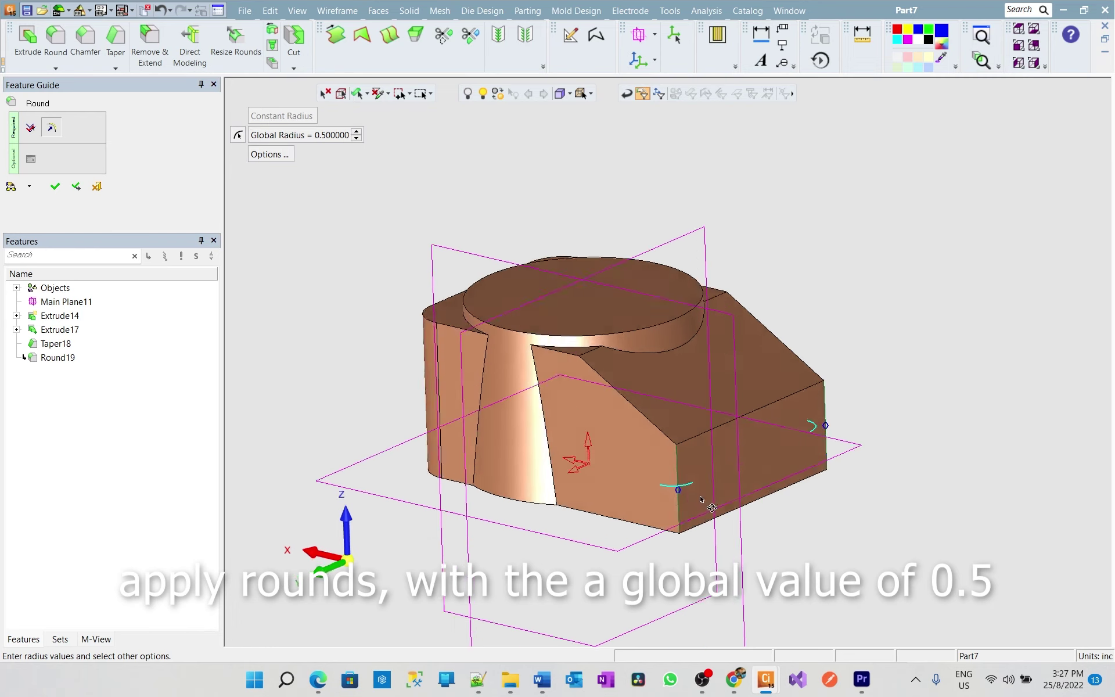
pyautogui.click(55, 187)
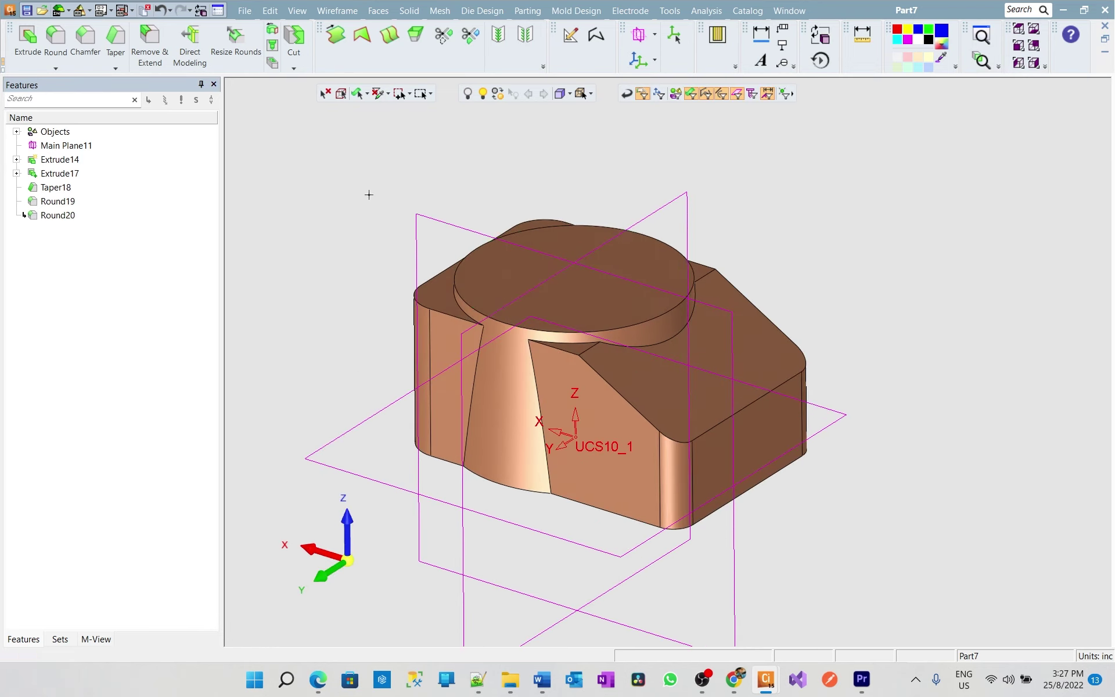
# - Round the remaining vertical edges beside the tapered cylinder strip at radius 0.5
pyautogui.click(56, 41)
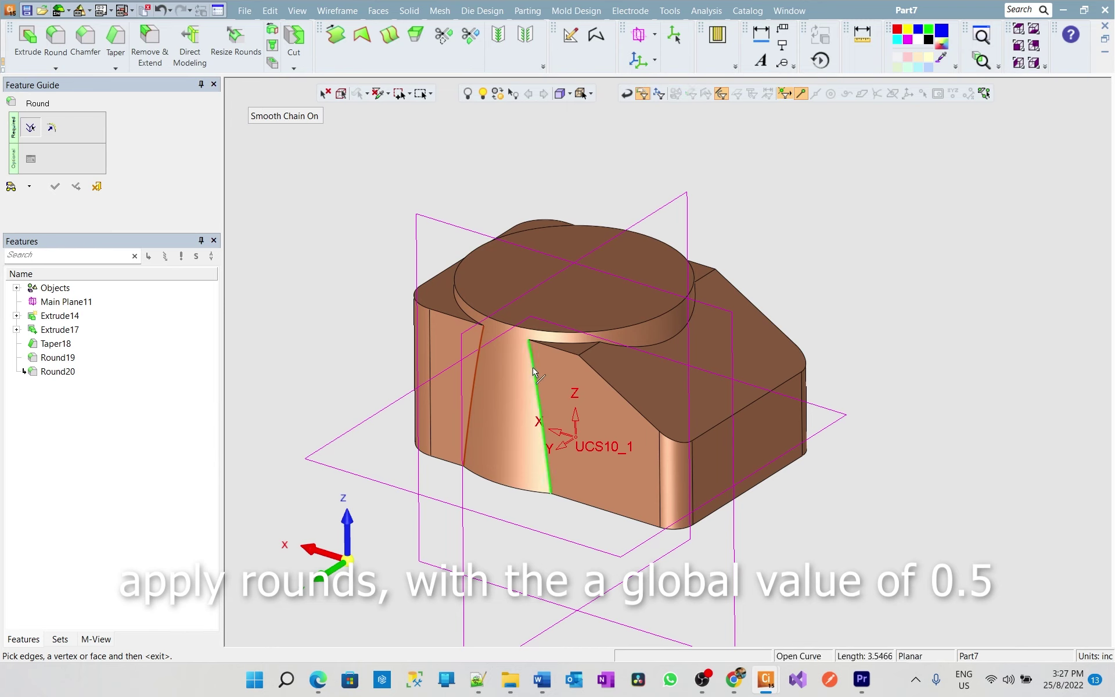
pyautogui.moveTo(755, 325)
pyautogui.mouseDown(button='middle')
pyautogui.moveTo(795, 320)
pyautogui.moveTo(858, 379)
pyautogui.mouseUp(button='middle')
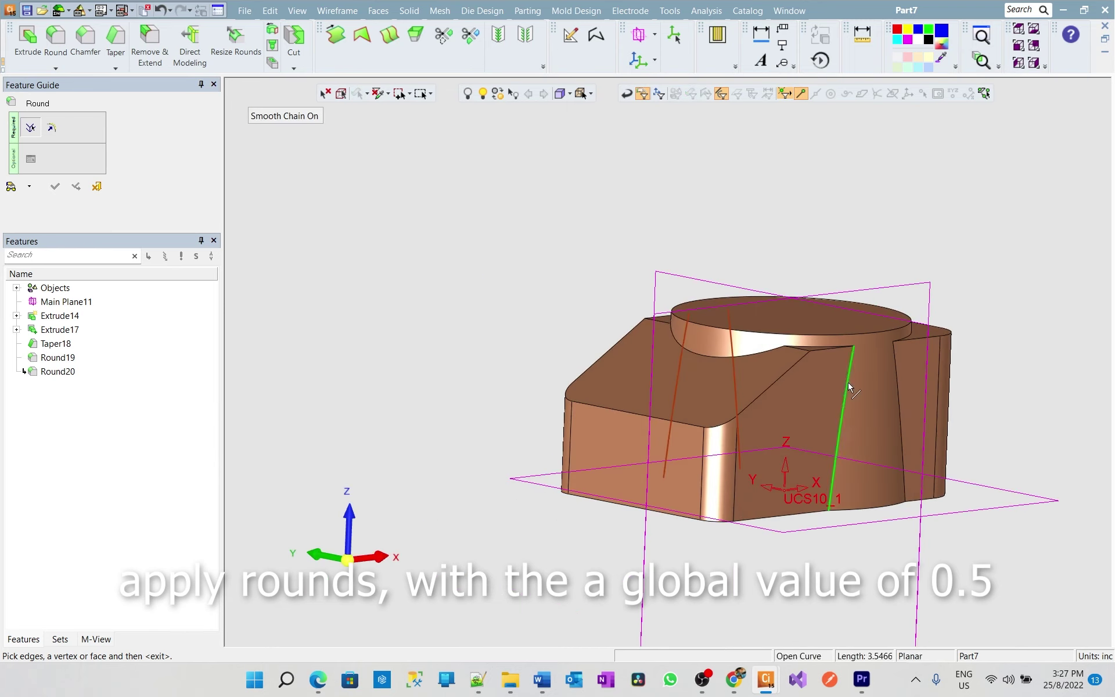
pyautogui.moveTo(847, 385); pyautogui.dragTo(880, 394, button='middle')
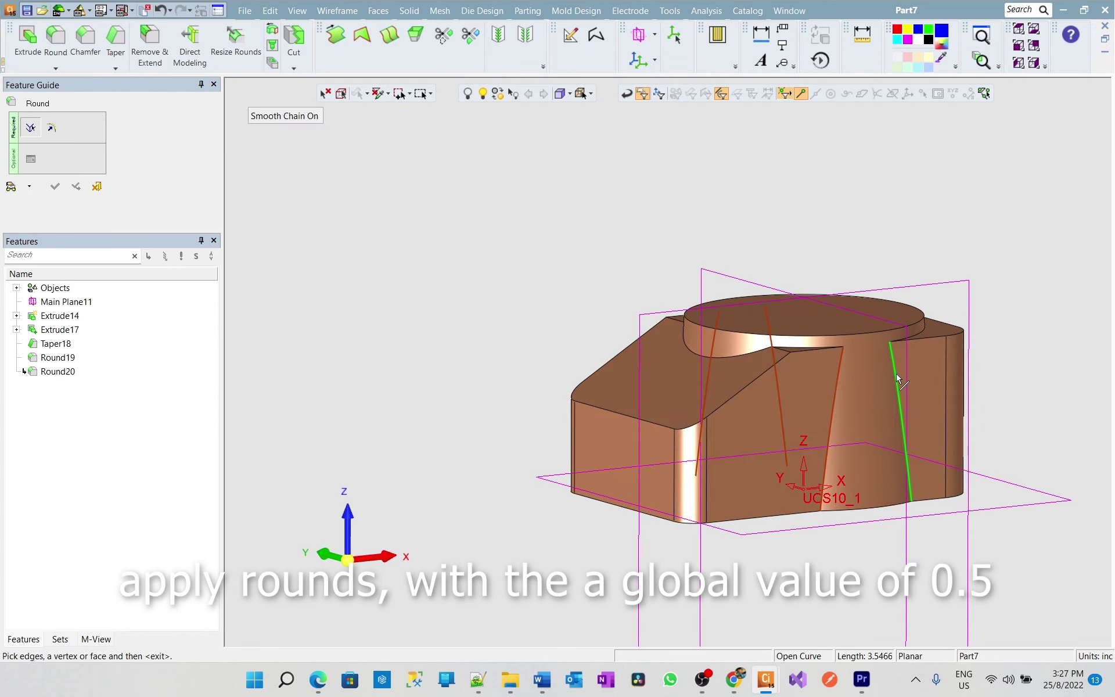
pyautogui.click(897, 377)
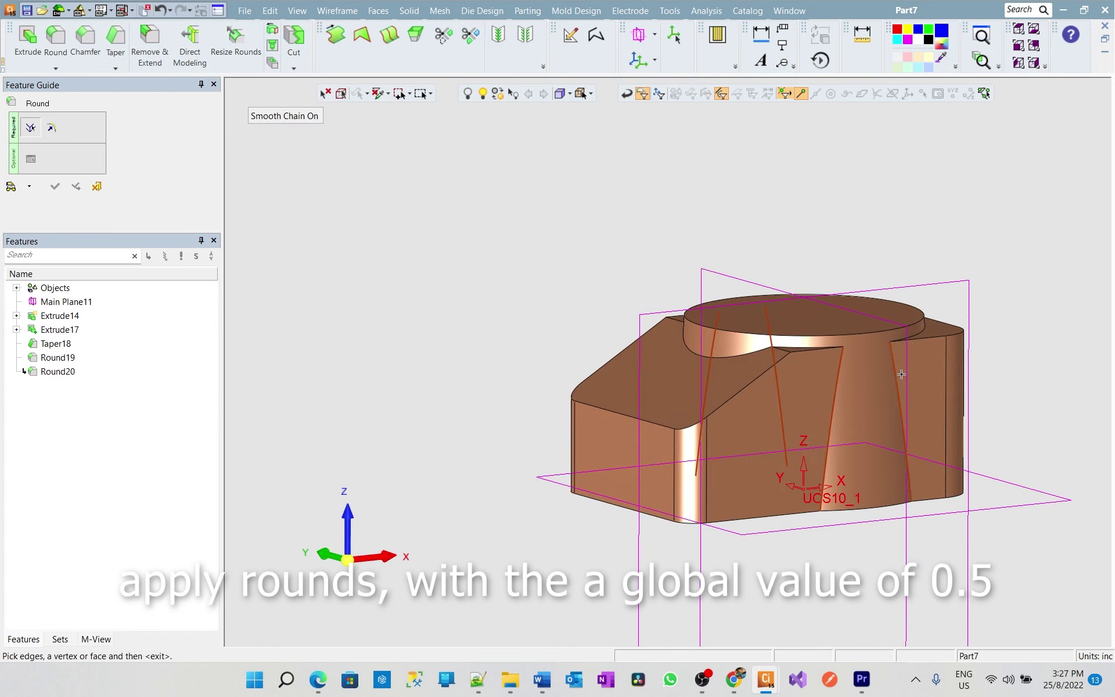
pyautogui.click(53, 128)
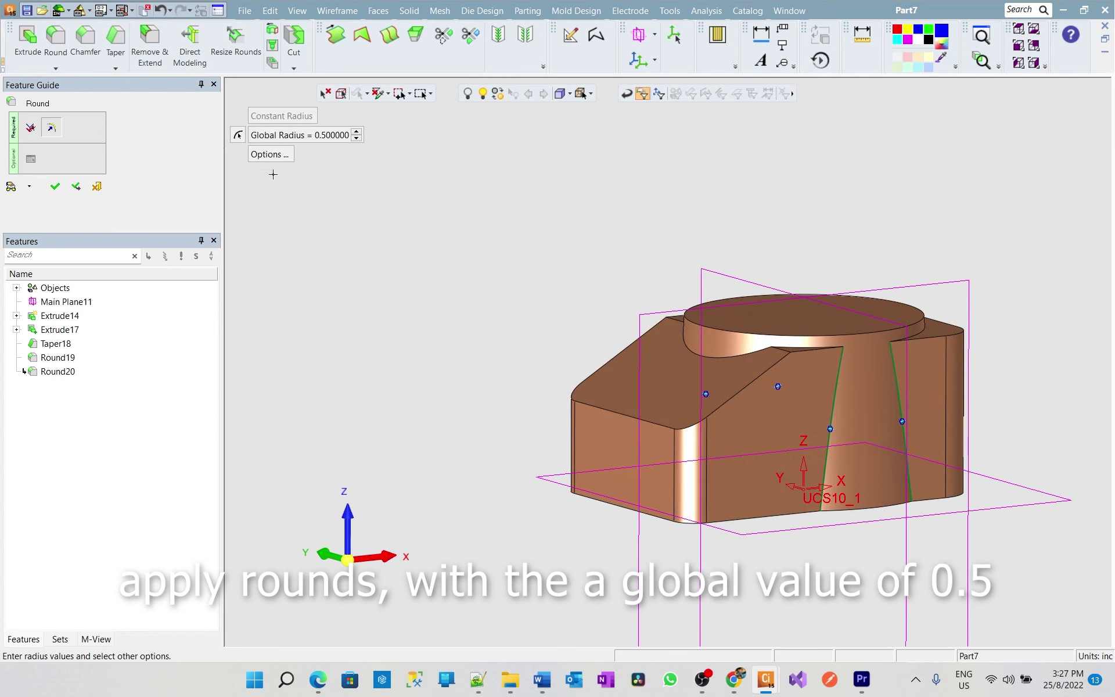
pyautogui.click(54, 186)
pyautogui.moveTo(733, 323)
pyautogui.mouseDown(button='middle')
pyautogui.moveTo(941, 348)
pyautogui.moveTo(811, 370)
pyautogui.moveTo(821, 378)
pyautogui.moveTo(749, 452)
pyautogui.moveTo(792, 377)
pyautogui.moveTo(813, 384)
pyautogui.mouseUp(button='middle')
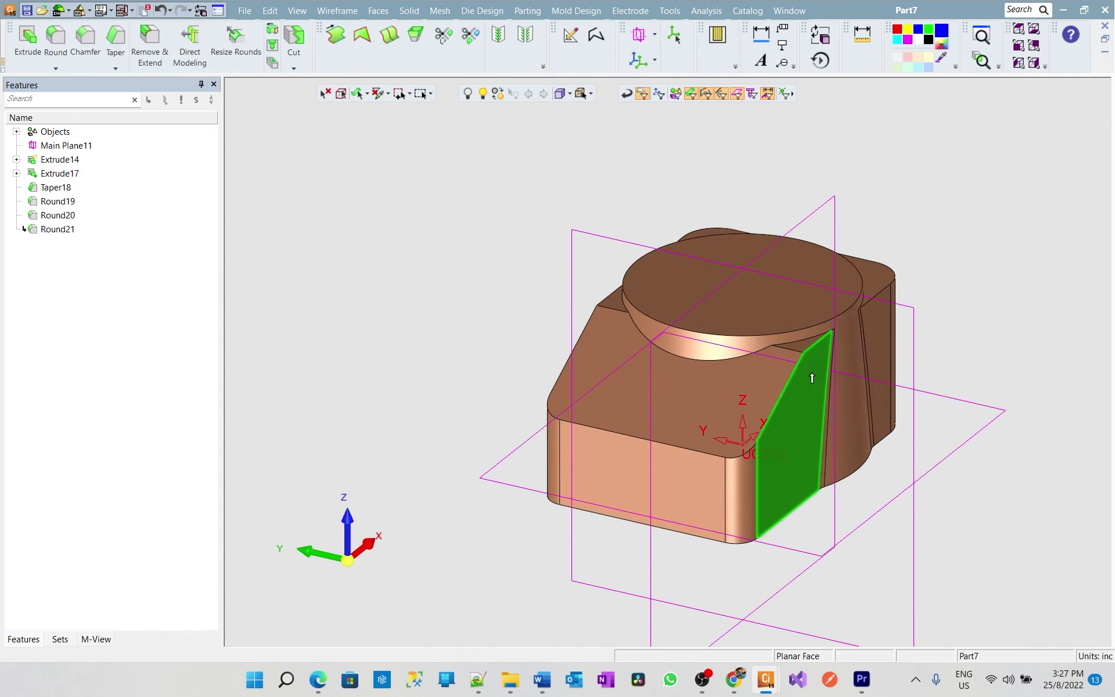
# - Create Sketcher23 on the cylinder's top face with a centred 3.5-diameter circle
pyautogui.click(569, 36)
pyautogui.click(715, 290)
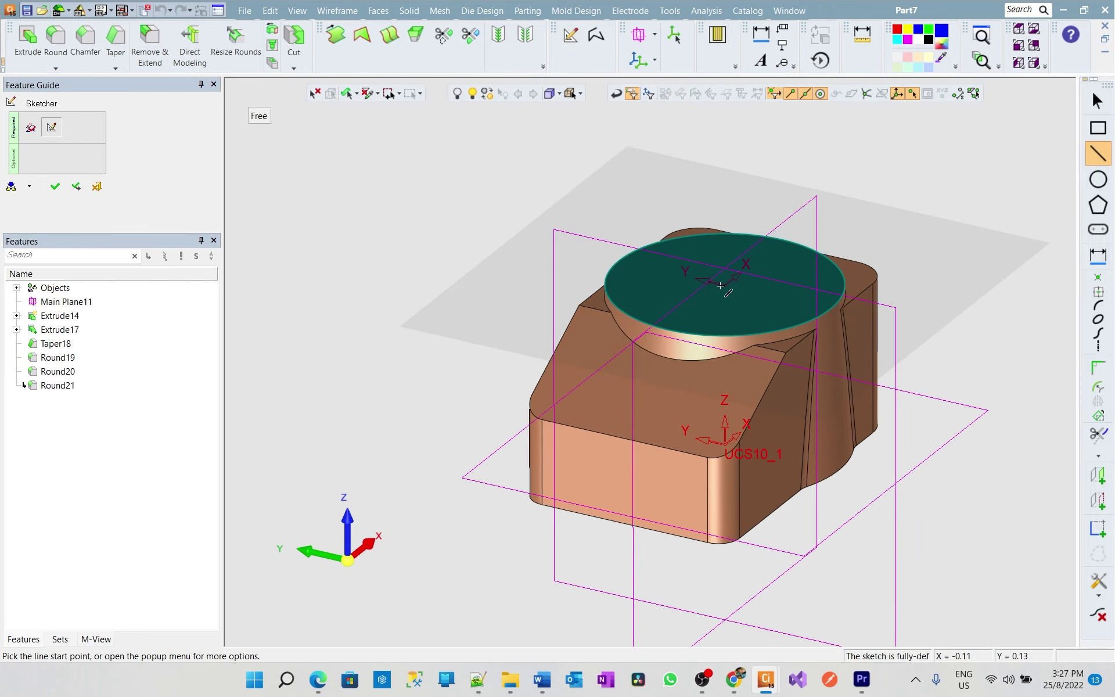
pyautogui.click(1098, 181)
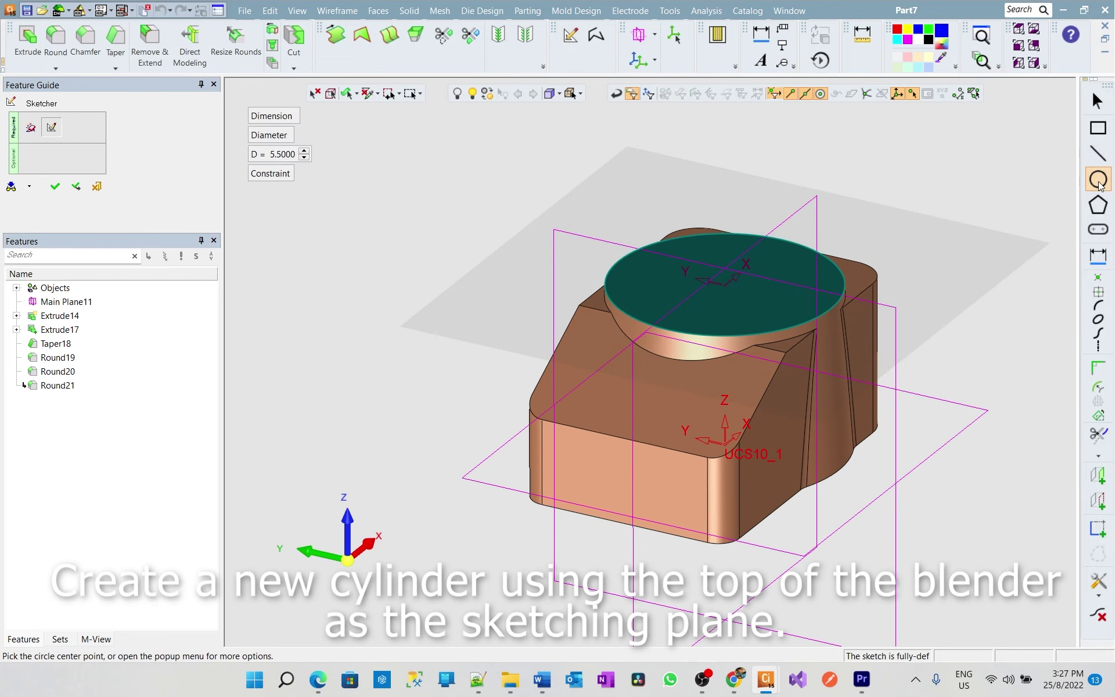
pyautogui.click(276, 159)
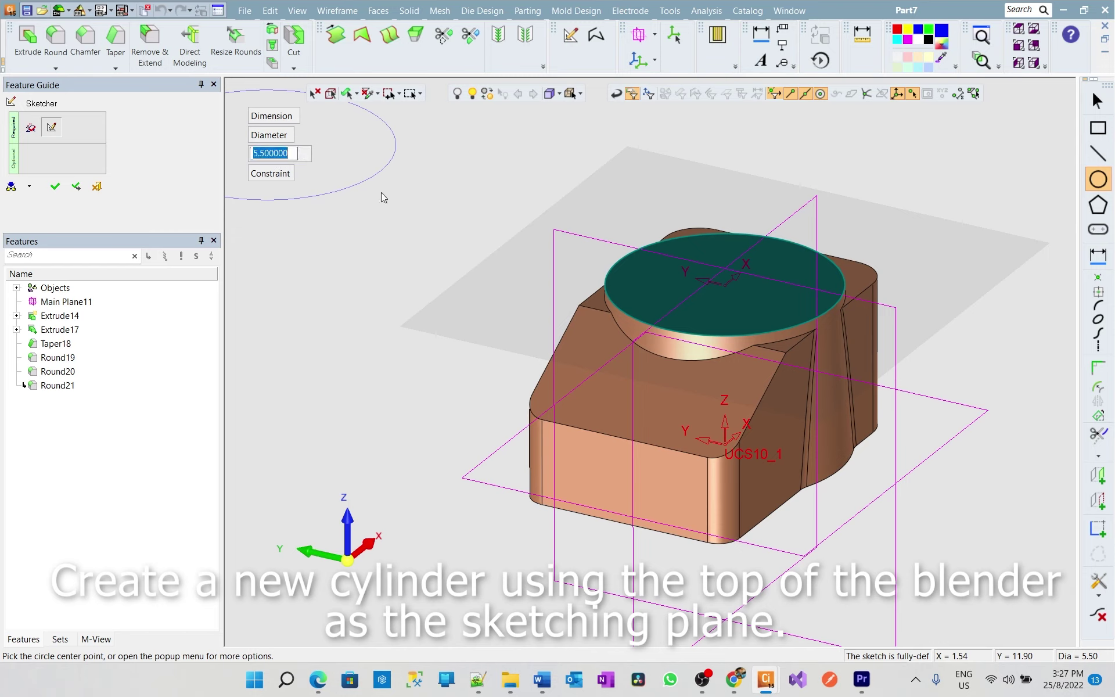
pyautogui.write('3.5')
pyautogui.press('Return')
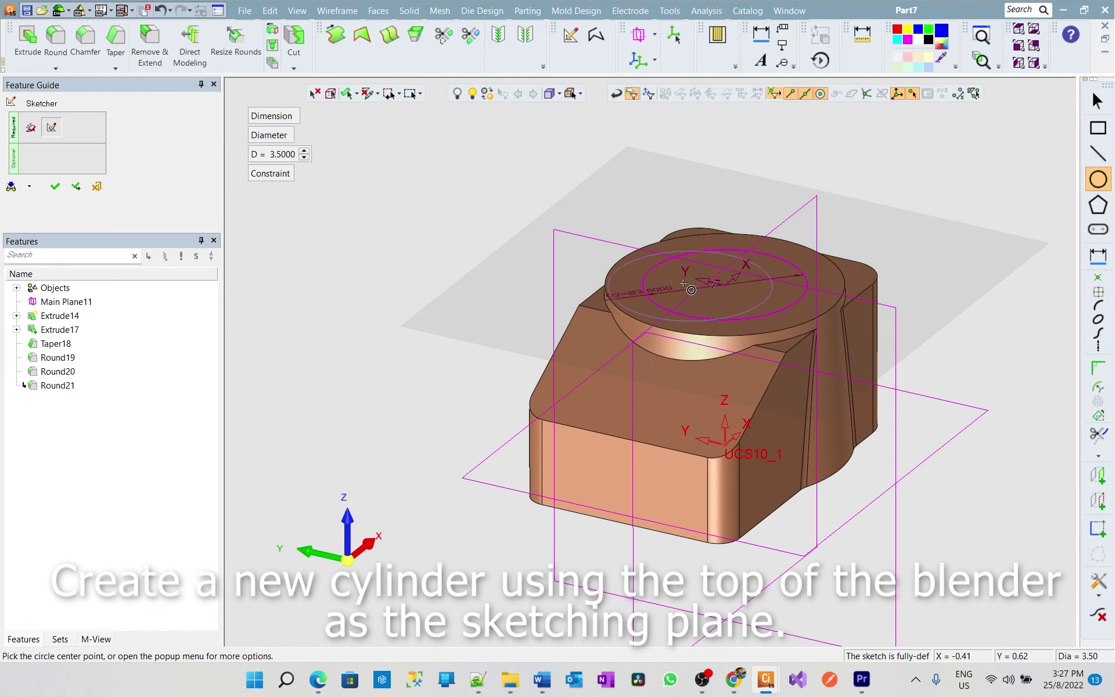
pyautogui.moveTo(888, 259); pyautogui.dragTo(696, 285, button='middle')
pyautogui.click(696, 285)
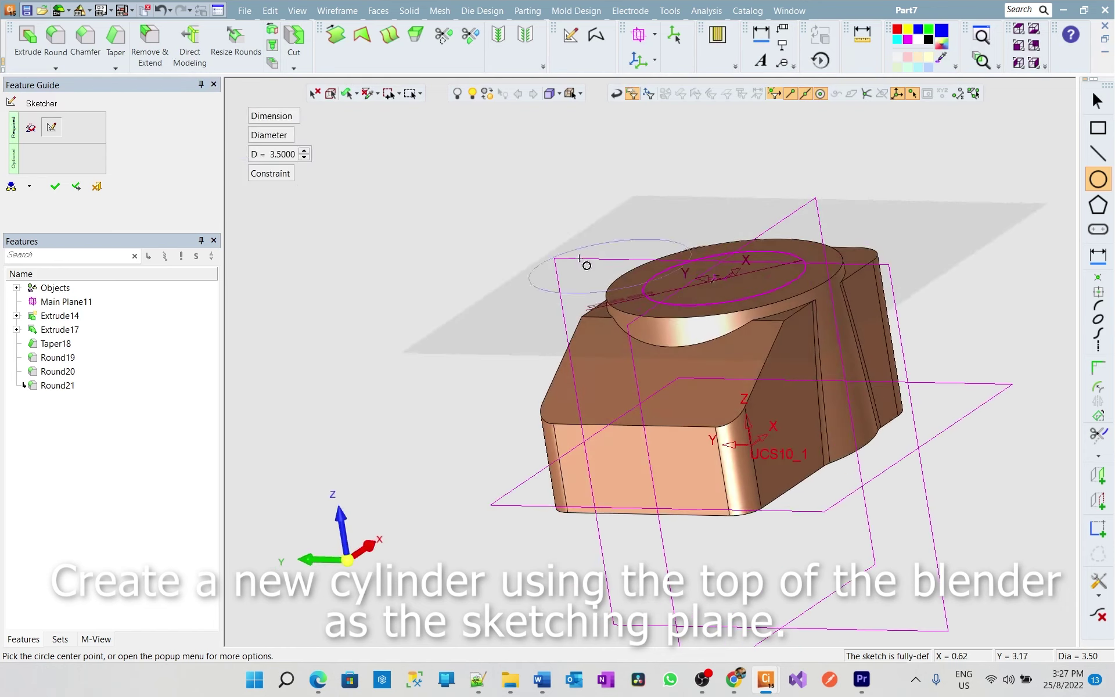
pyautogui.click(55, 186)
pyautogui.moveTo(625, 247)
pyautogui.mouseDown(button='middle')
pyautogui.moveTo(652, 259)
pyautogui.moveTo(634, 246)
pyautogui.mouseUp(button='middle')
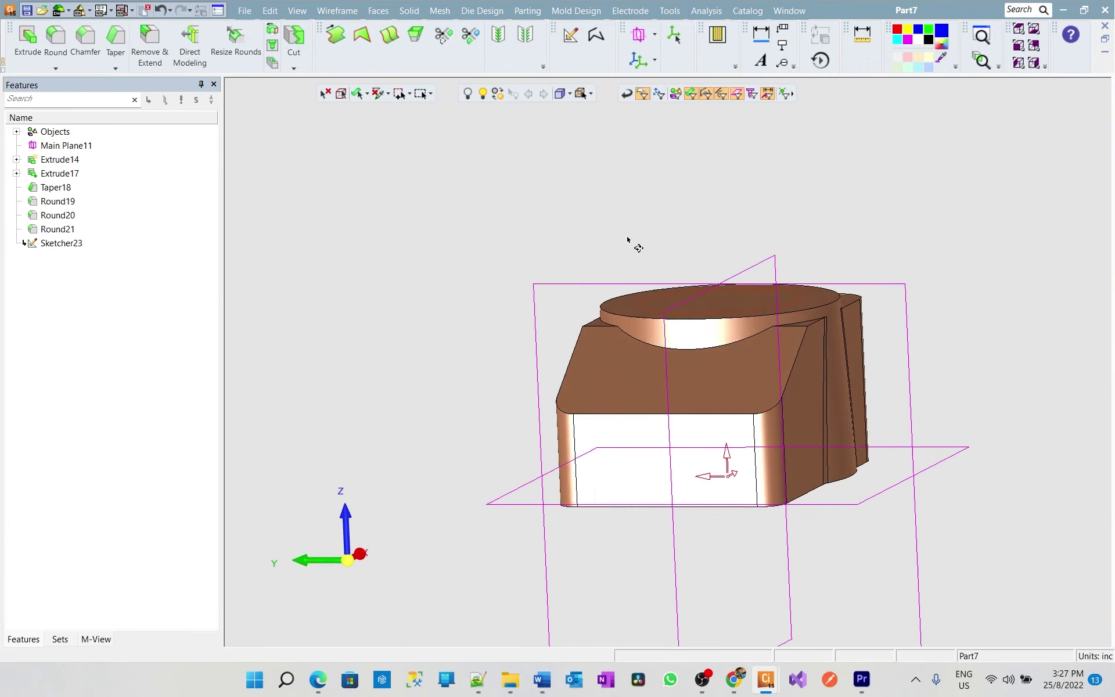
# - Add a one-sided 0.5 extrusion of the circle as Extrude24
pyautogui.click(27, 39)
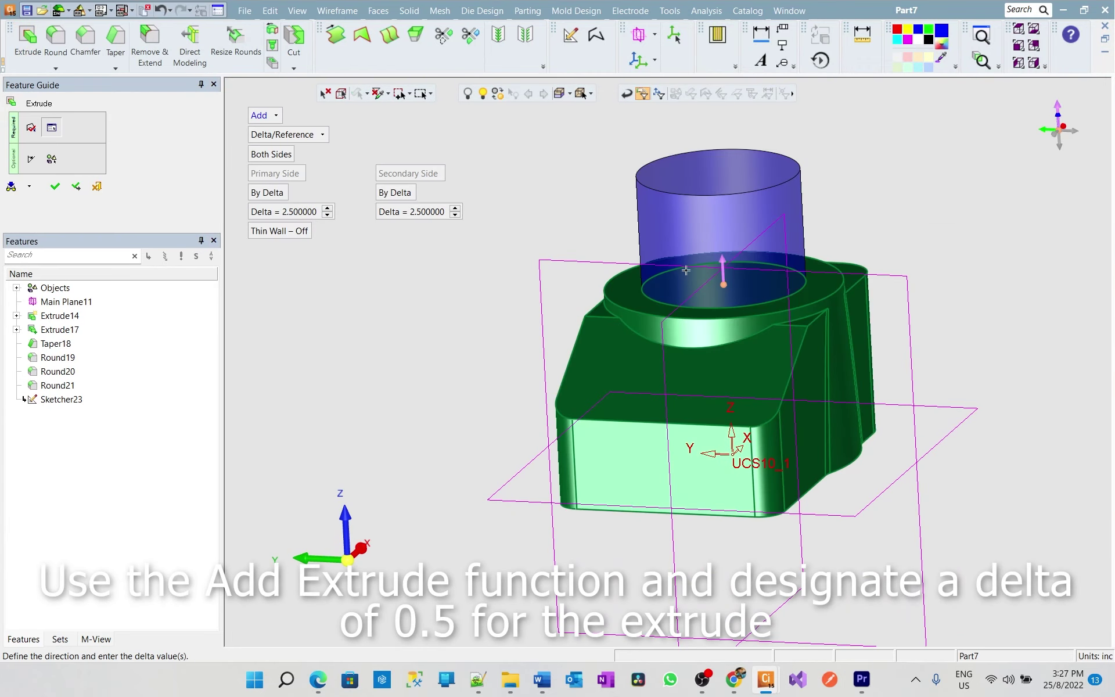
pyautogui.click(270, 155)
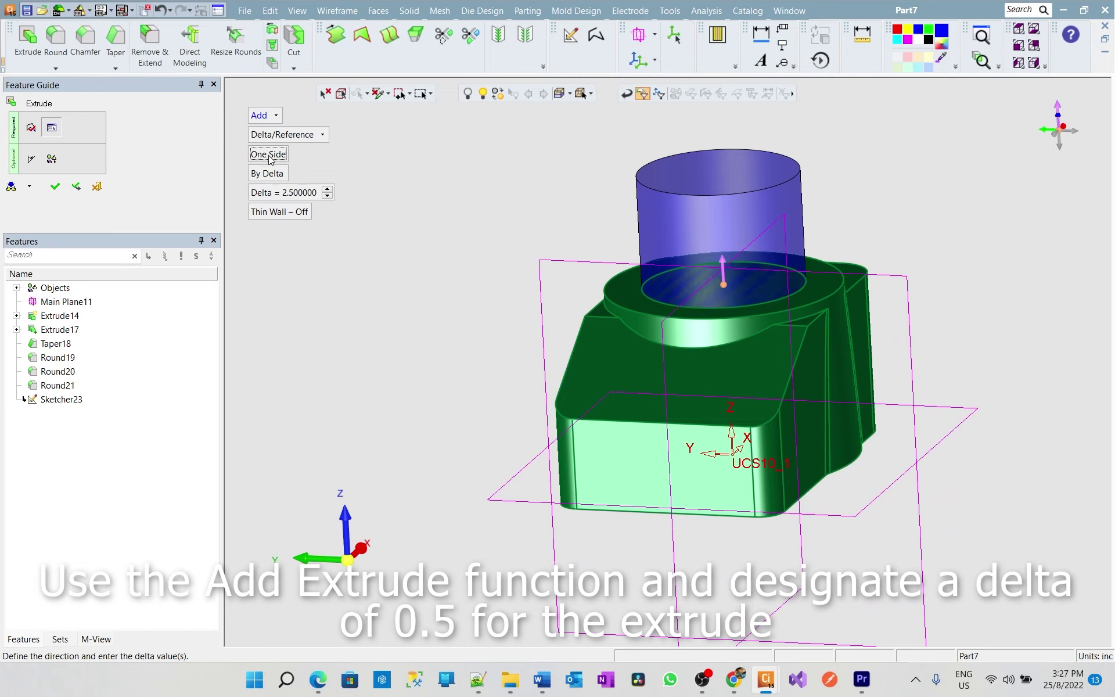
pyautogui.click(296, 191)
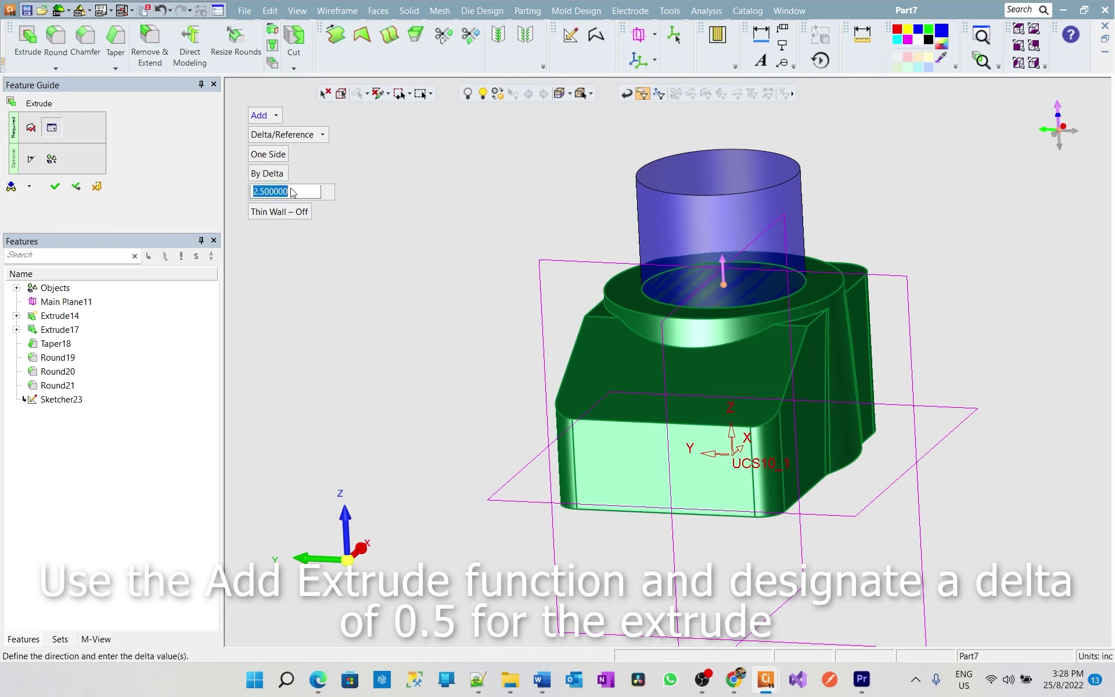
pyautogui.write('.5')
pyautogui.press('Return')
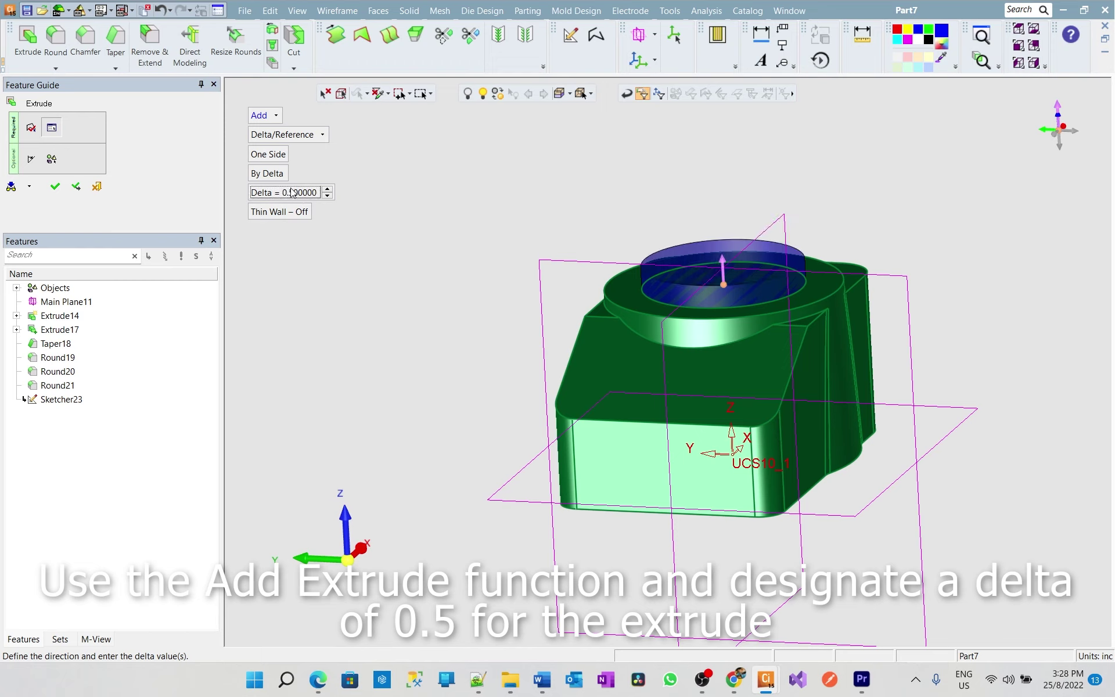
pyautogui.moveTo(827, 257); pyautogui.dragTo(801, 244, button='middle')
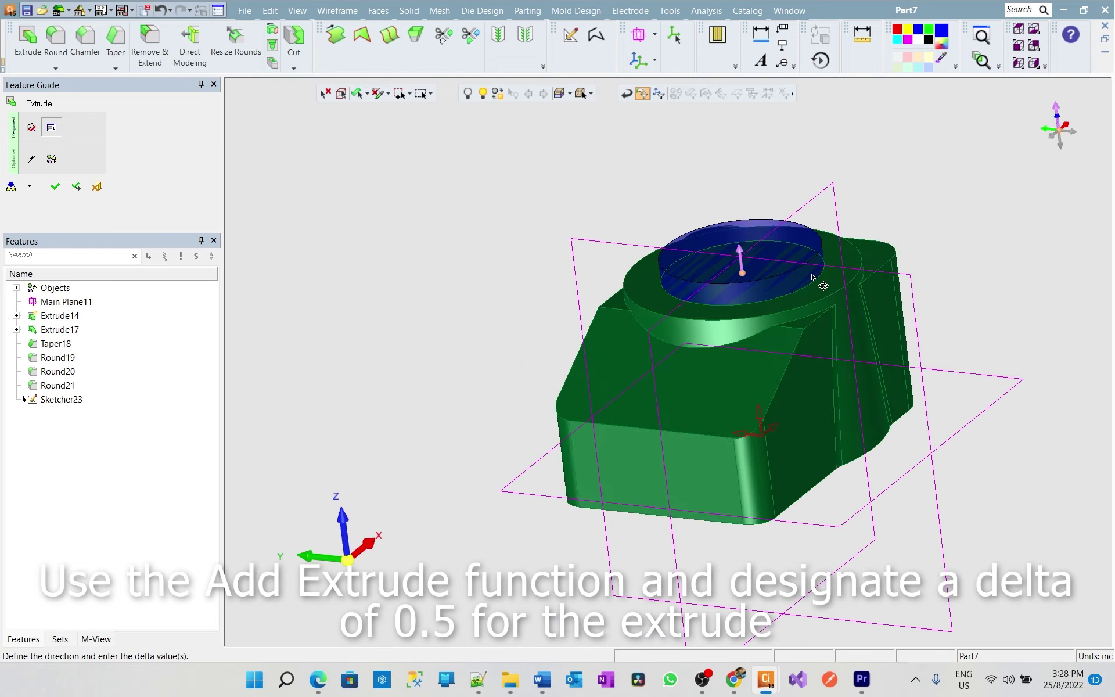
pyautogui.click(61, 189)
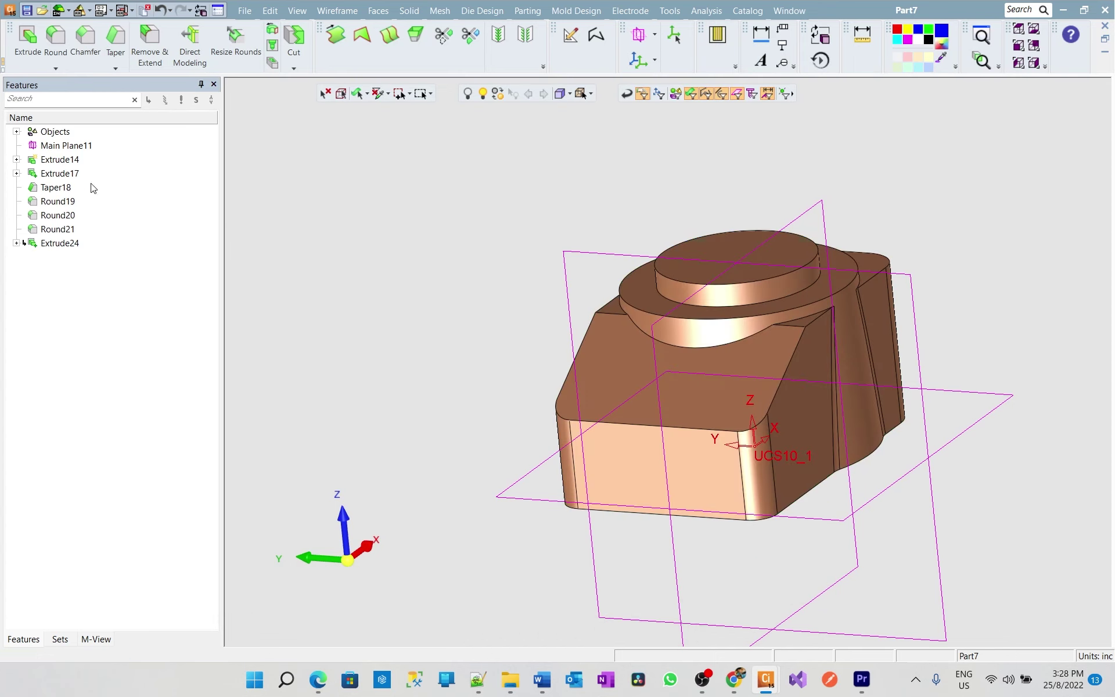
pyautogui.moveTo(643, 291)
pyautogui.mouseDown(button='middle')
pyautogui.moveTo(666, 342)
pyautogui.moveTo(638, 314)
pyautogui.mouseUp(button='middle')
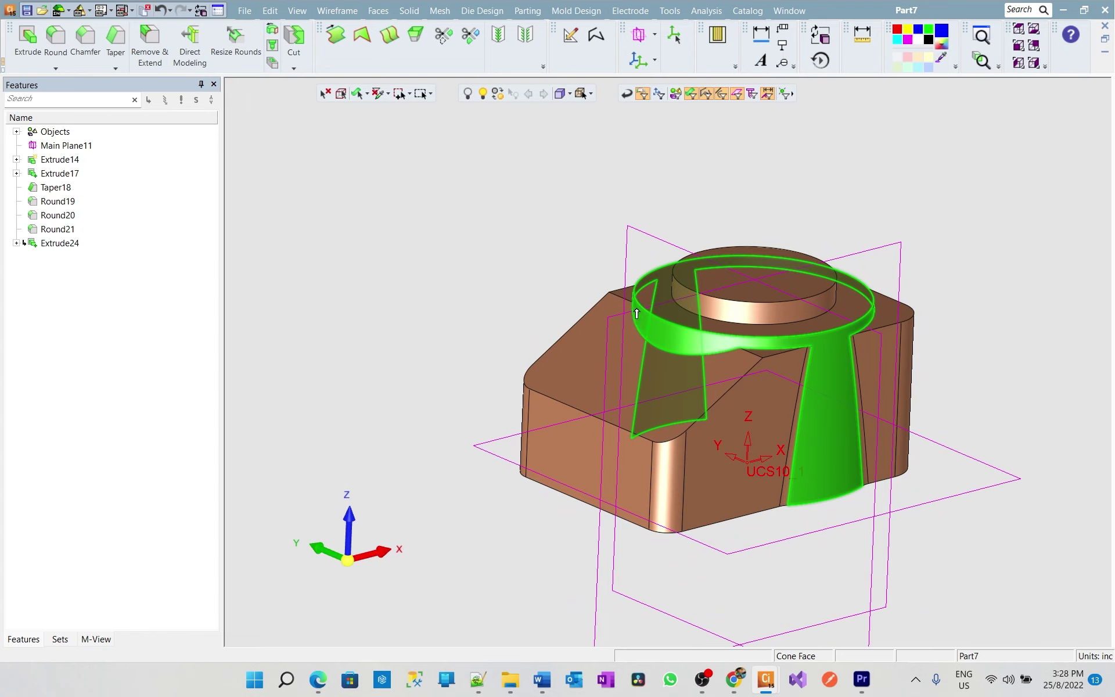
# - Shell the solid 0.1 inside, leaving the boss top and bottom faces open
pyautogui.click(408, 10)
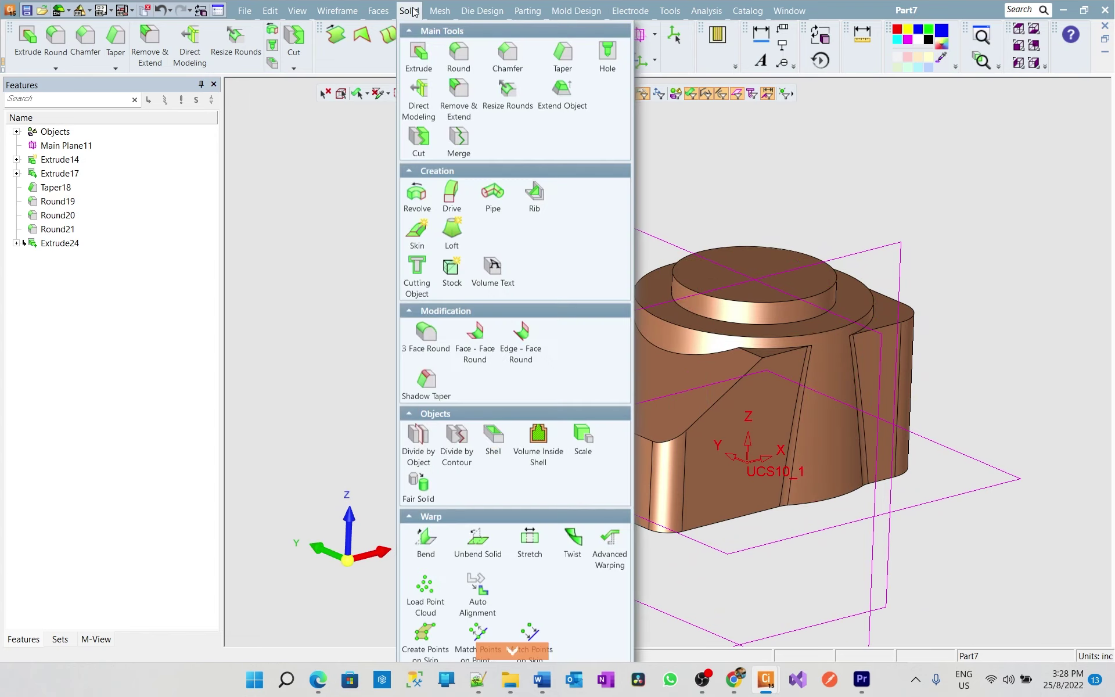
pyautogui.click(494, 442)
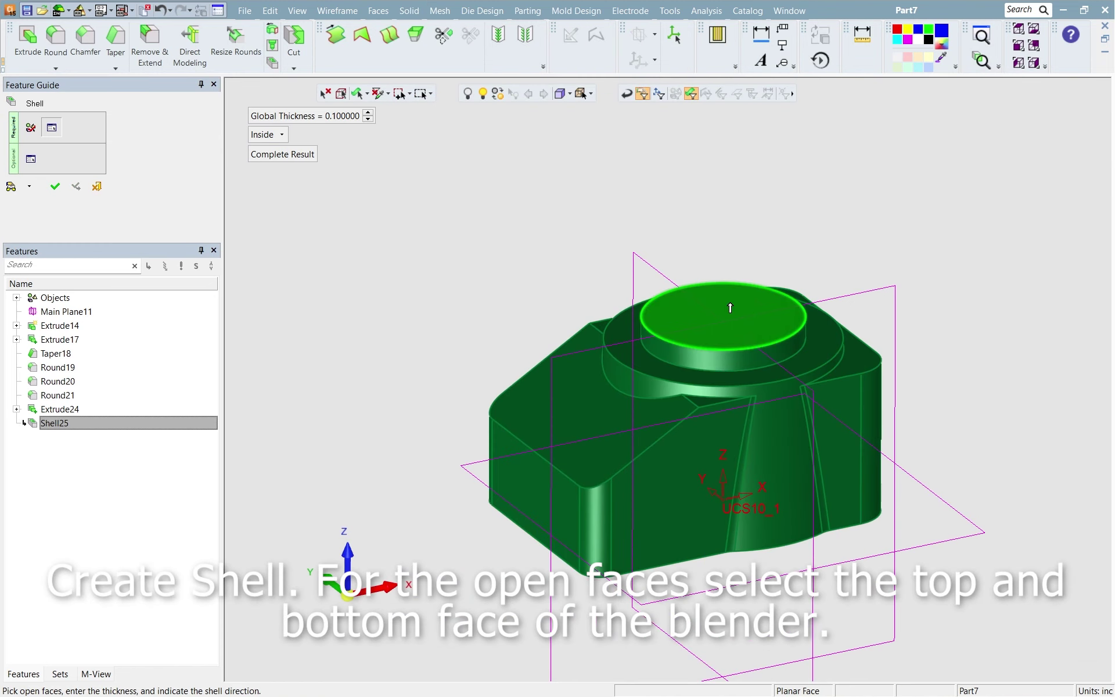
pyautogui.click(730, 308)
pyautogui.moveTo(737, 413)
pyautogui.mouseDown(button='middle')
pyautogui.moveTo(759, 473)
pyautogui.moveTo(740, 392)
pyautogui.mouseUp(button='middle')
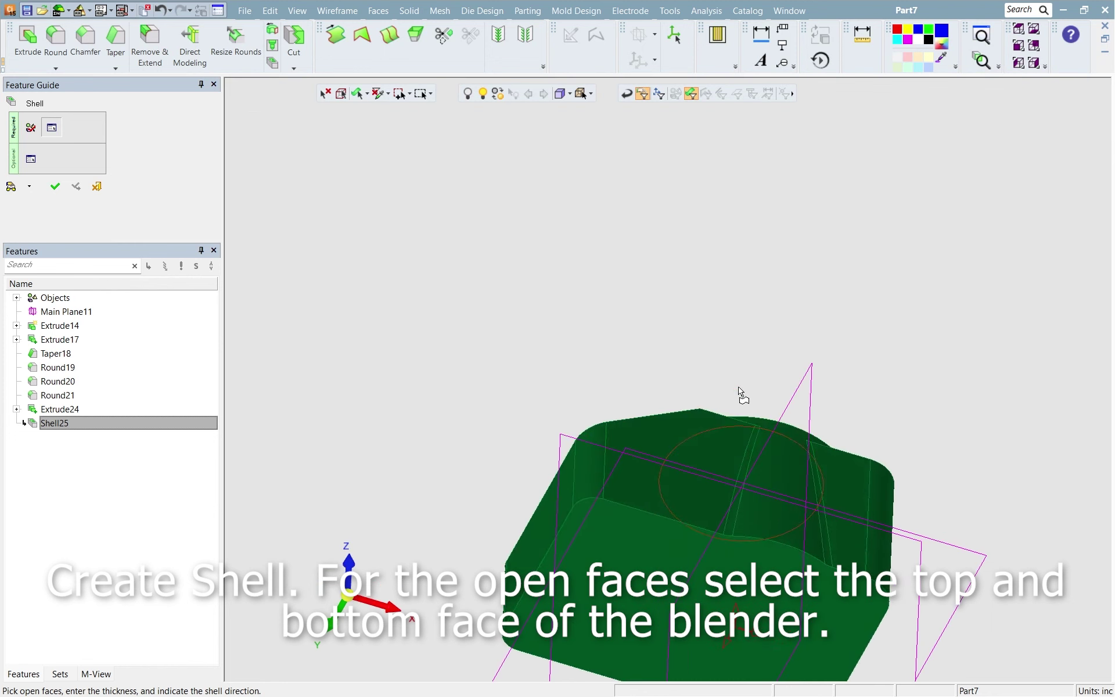
pyautogui.click(635, 553)
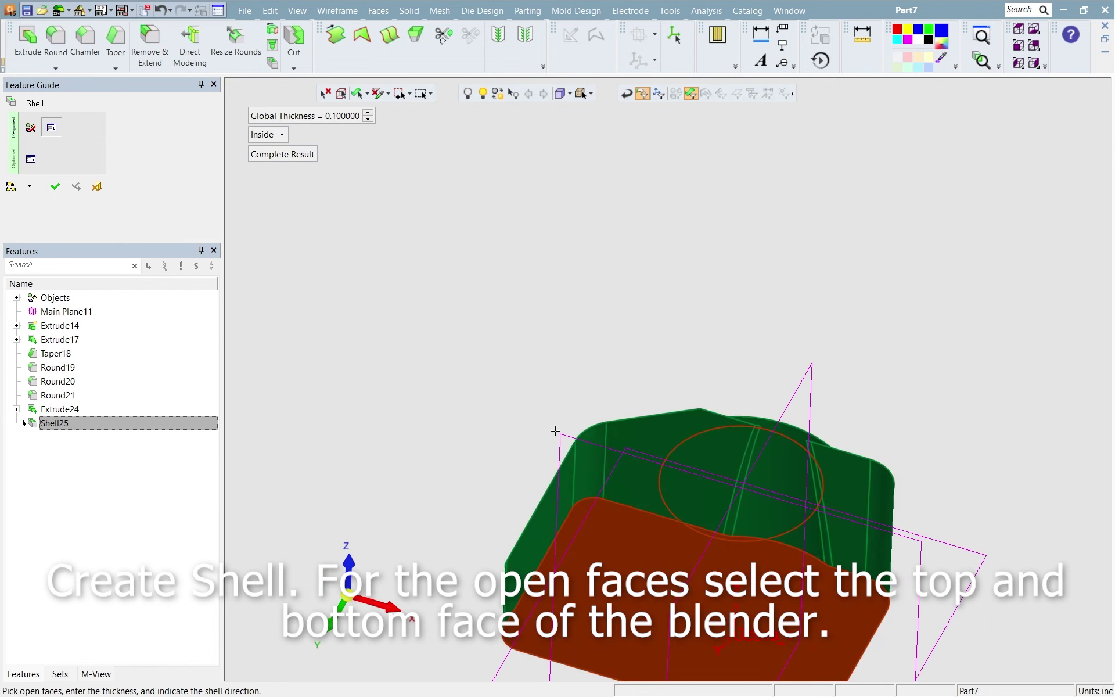
pyautogui.click(55, 186)
pyautogui.moveTo(626, 448)
pyautogui.mouseDown(button='middle')
pyautogui.moveTo(661, 437)
pyautogui.moveTo(716, 319)
pyautogui.moveTo(821, 443)
pyautogui.moveTo(821, 430)
pyautogui.mouseUp(button='middle')
pyautogui.scroll(3, 645, 453)
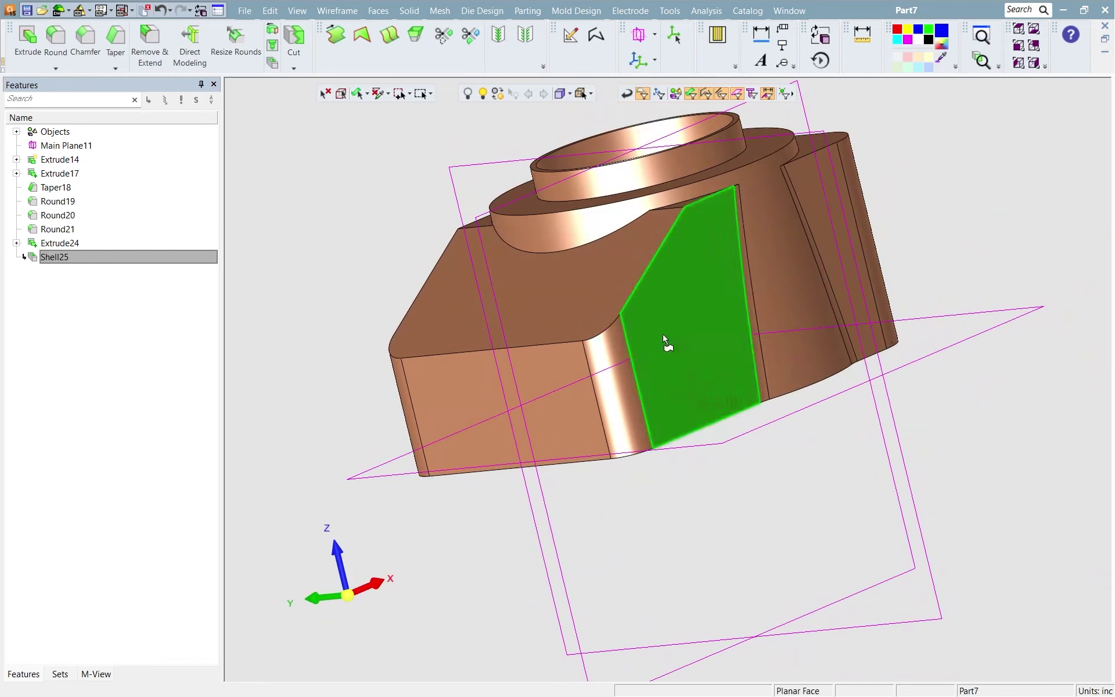